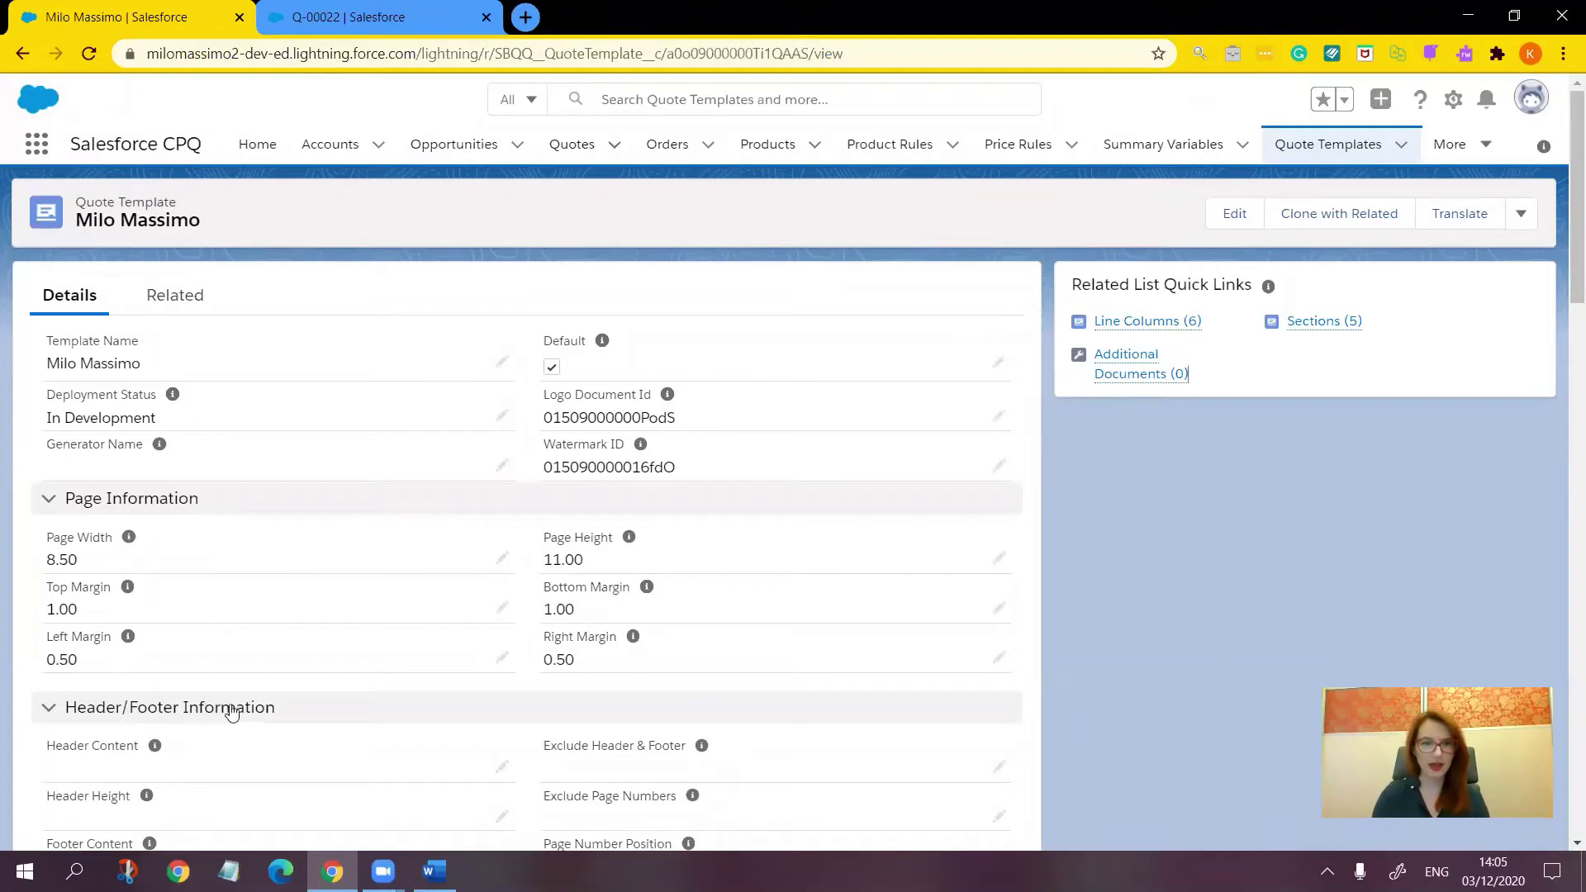
# Step: Edit the Milo Massimo template's Exclude Page Numbers field and show its picklist options
pyautogui.moveTo(1562, 285); pyautogui.dragTo(1562, 376)
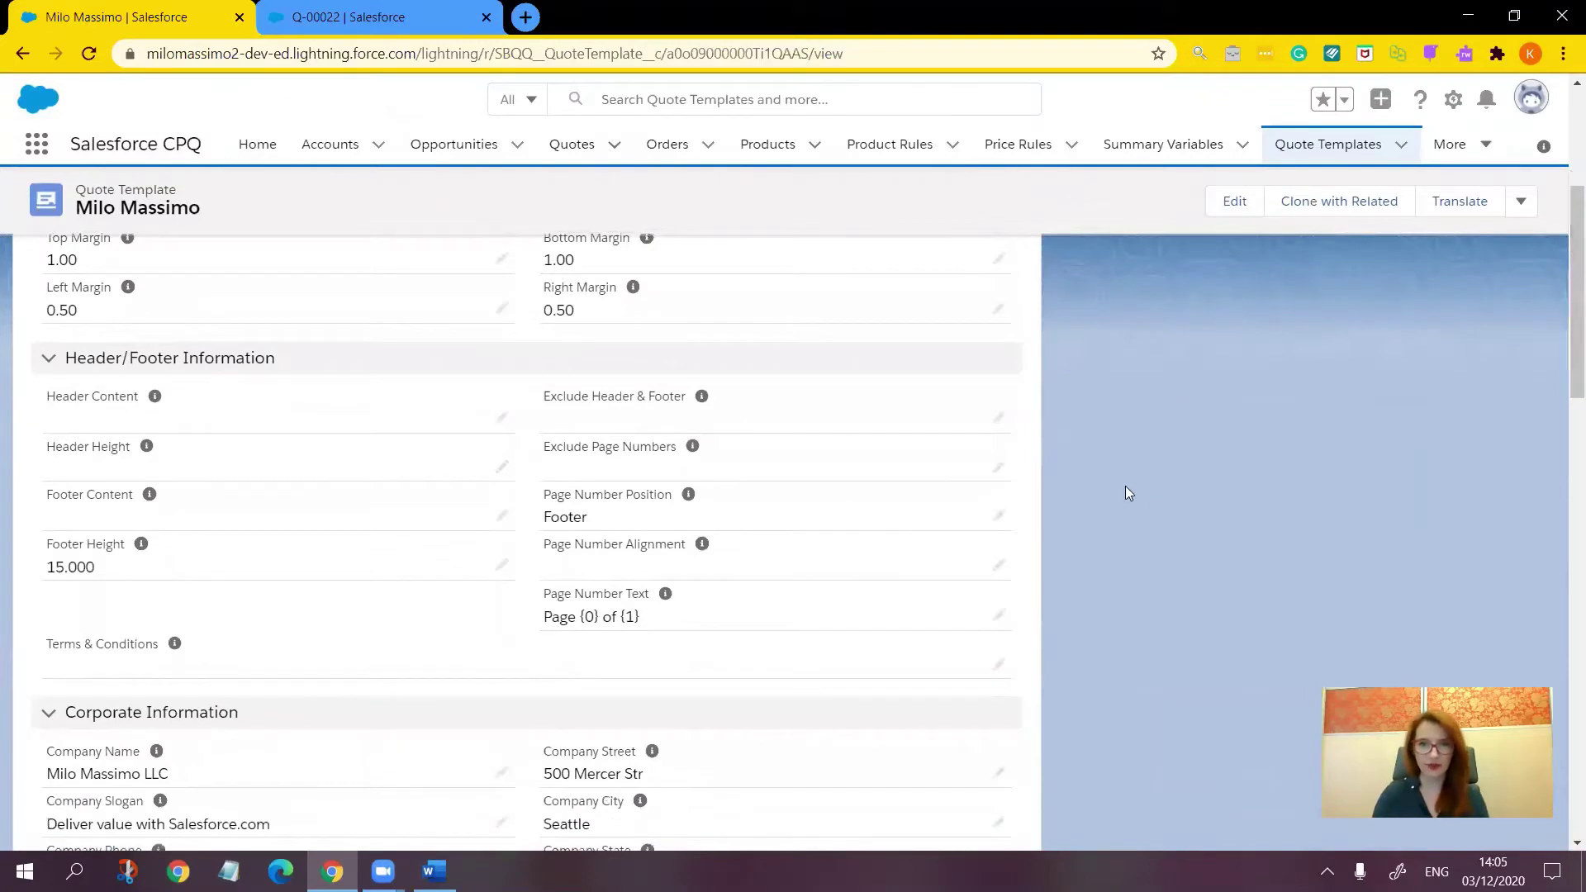
pyautogui.click(1000, 473)
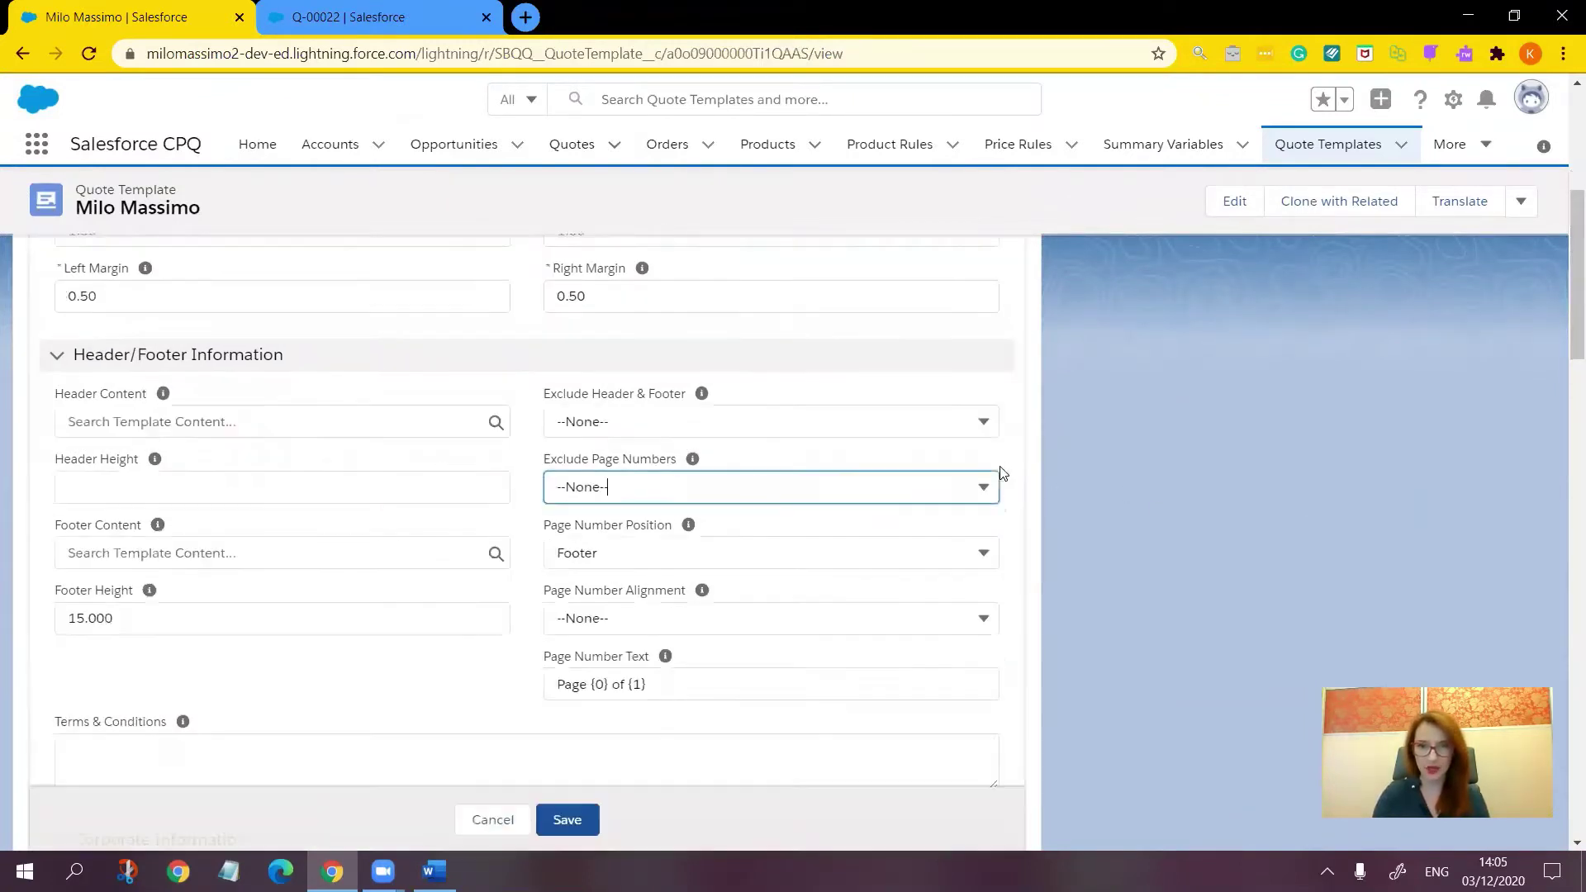
pyautogui.click(983, 486)
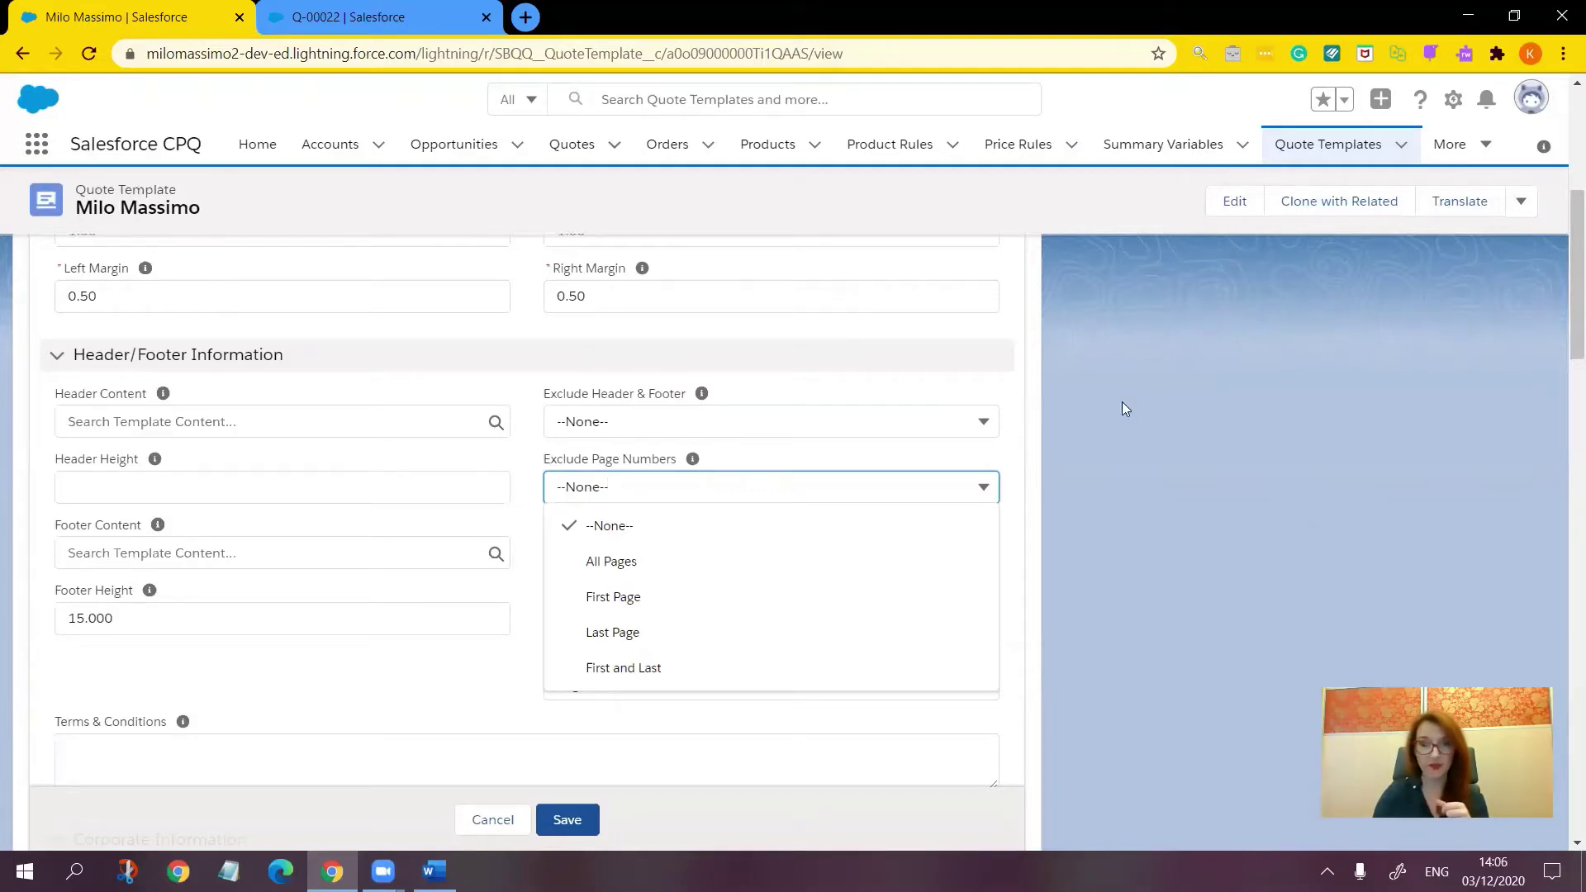
# Step: Preview quote Q-00022 as a PDF, showing 4 pages numbered 'Page 1 of 4'
pyautogui.click(364, 17)
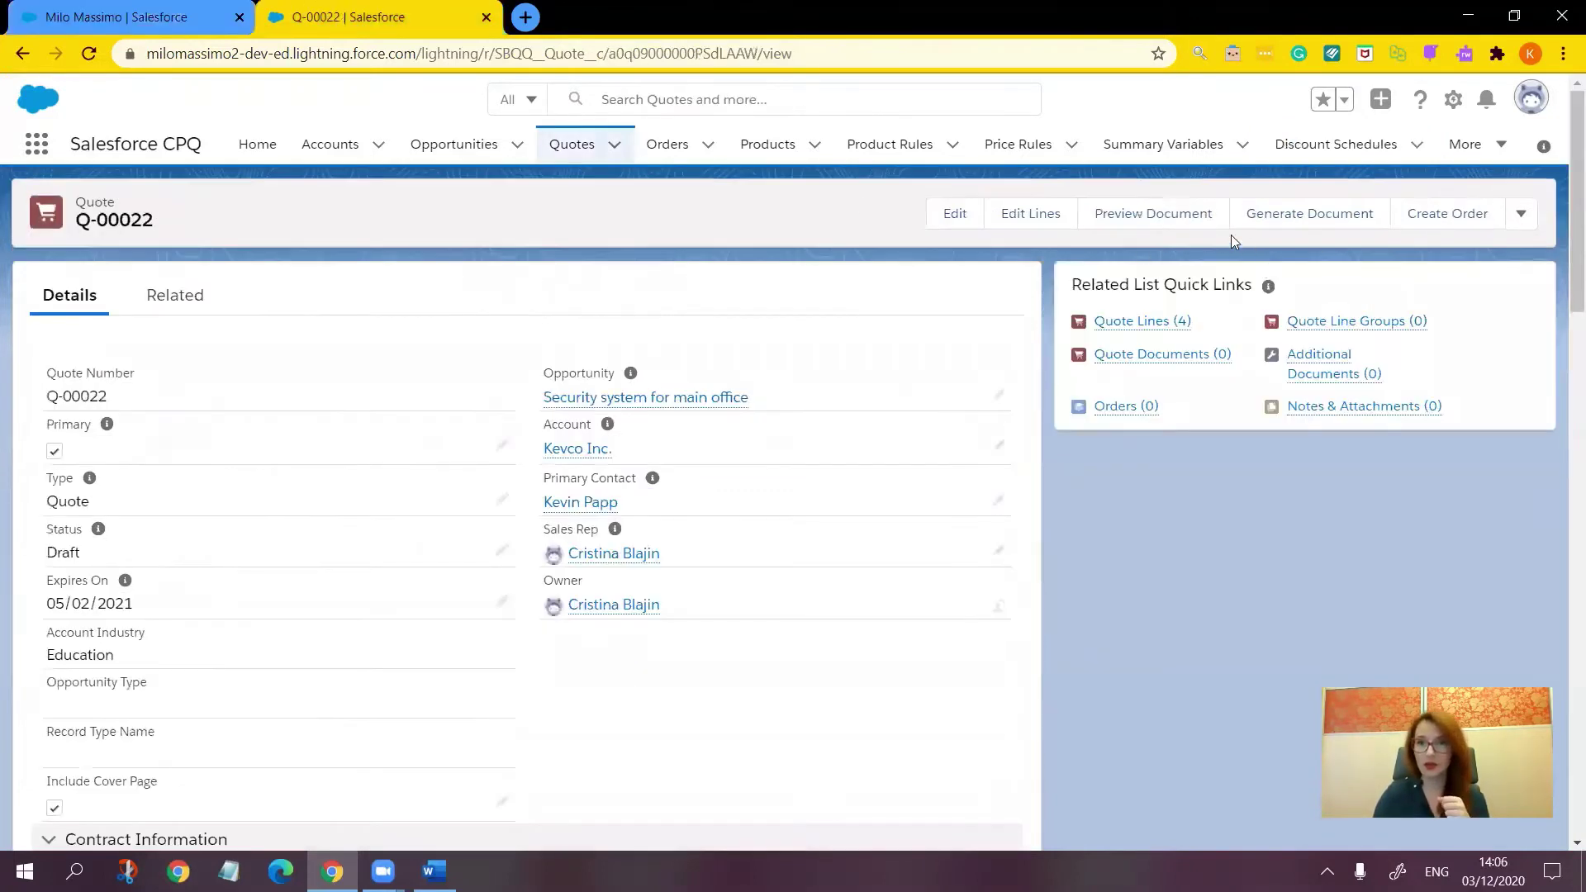
pyautogui.click(1179, 214)
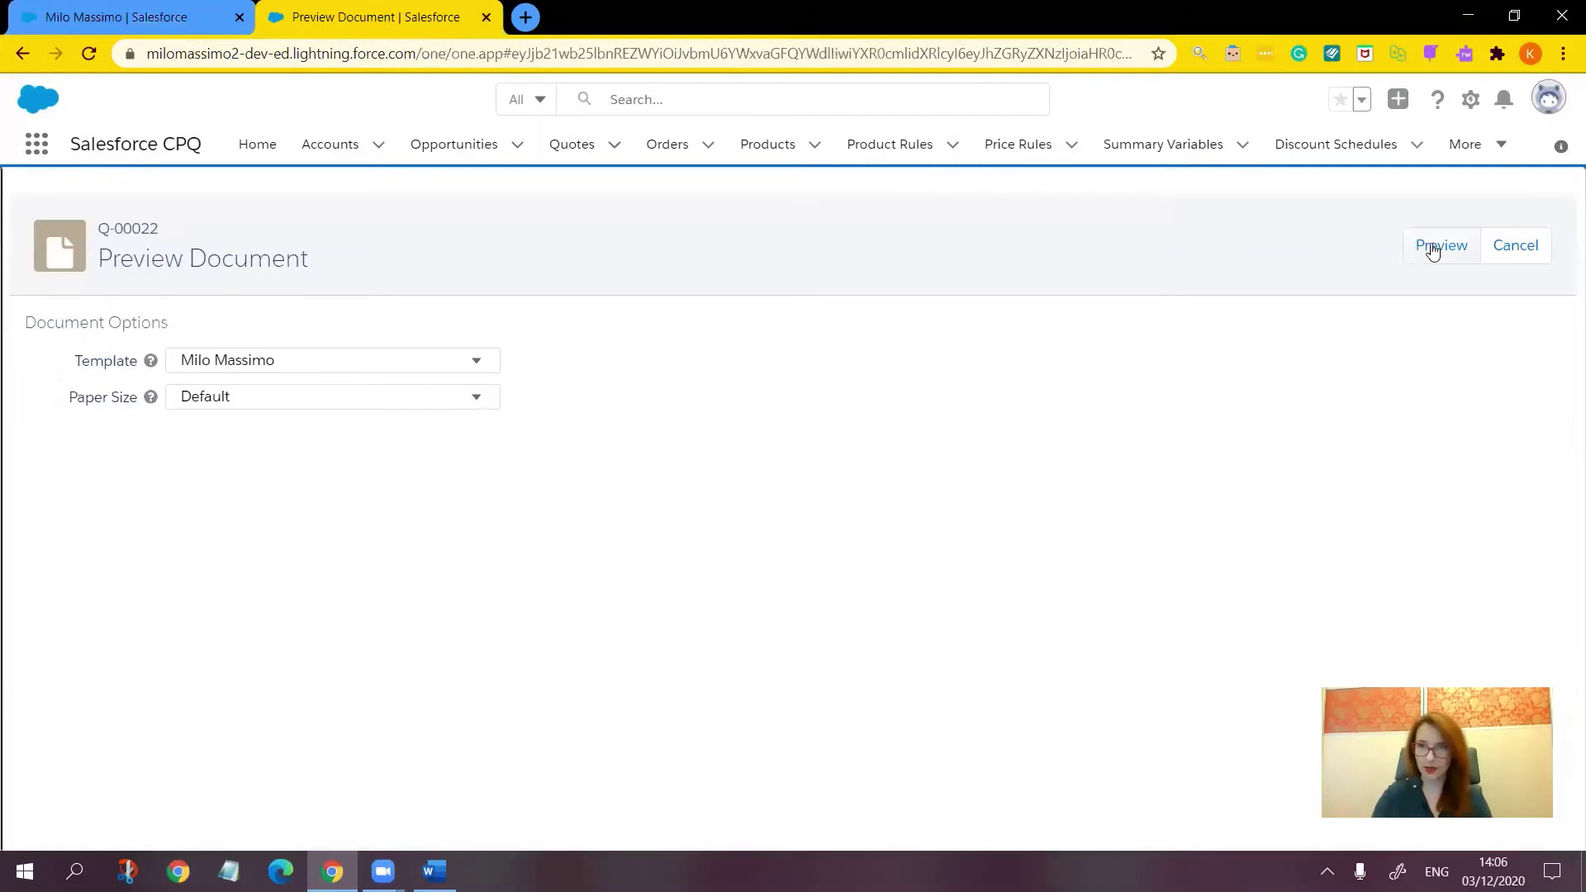
pyautogui.click(1431, 245)
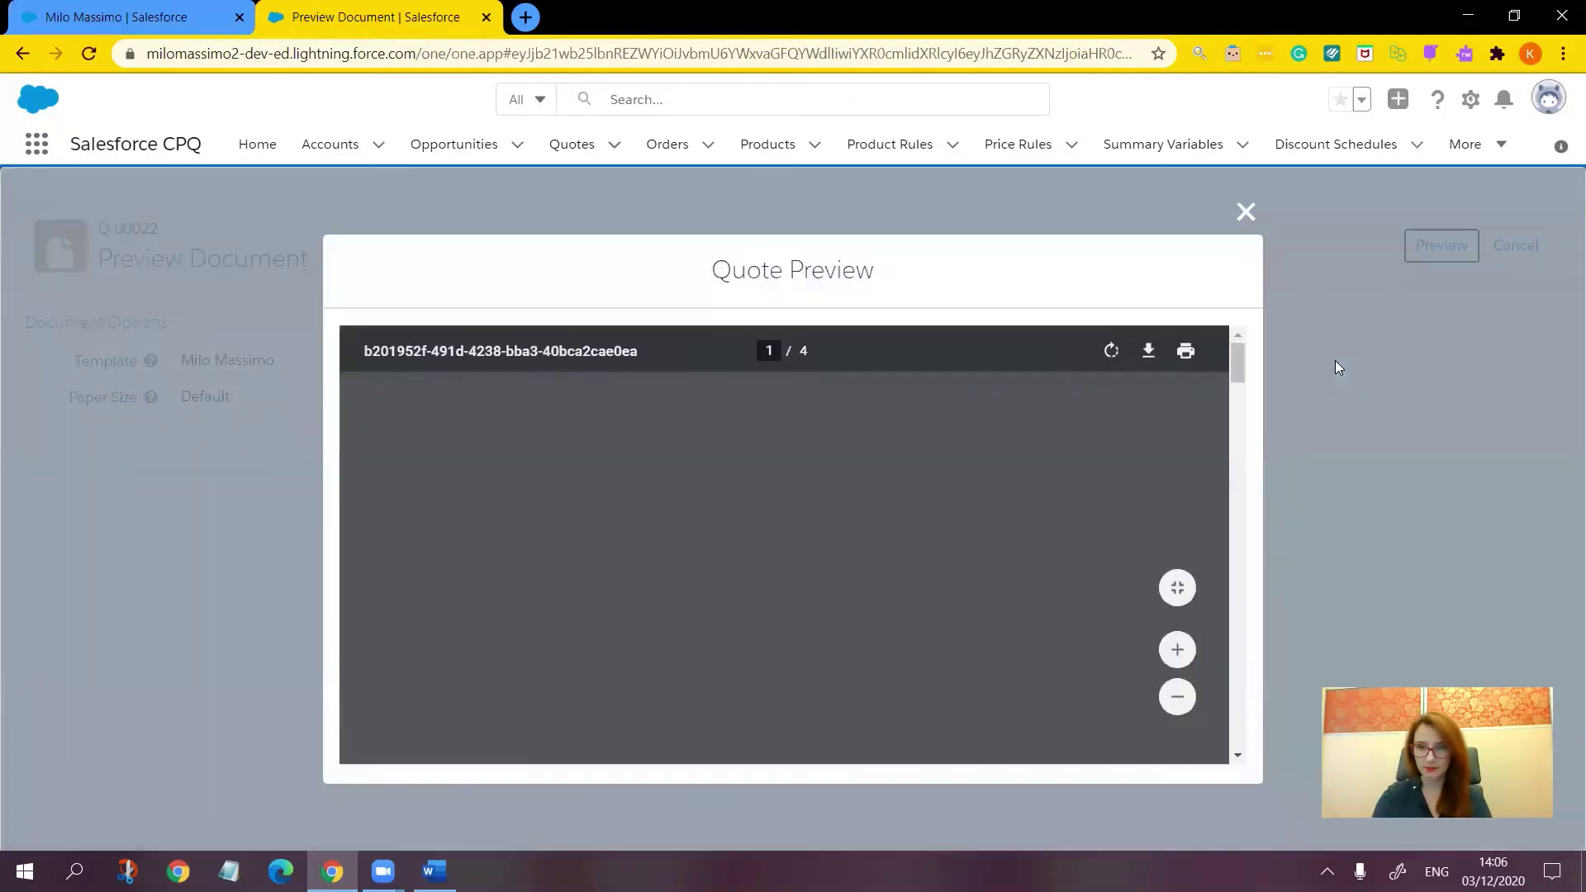
pyautogui.moveTo(1234, 360); pyautogui.dragTo(1239, 430)
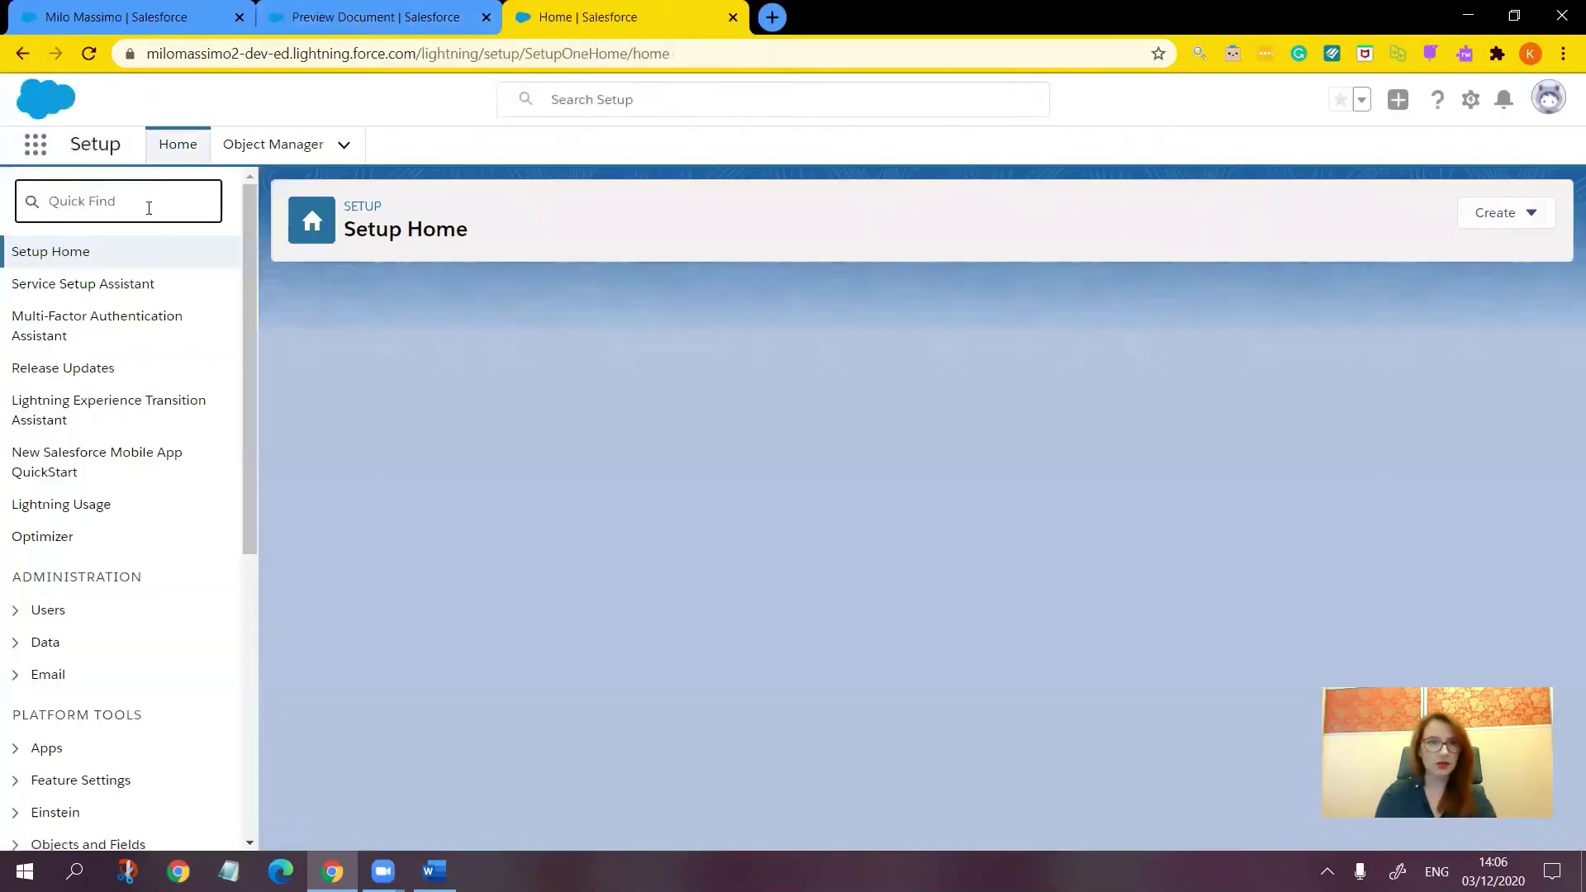
# Step: Enable Full Page Preview in the Salesforce CPQ installed package's Documents settings and save
pyautogui.write('insta')
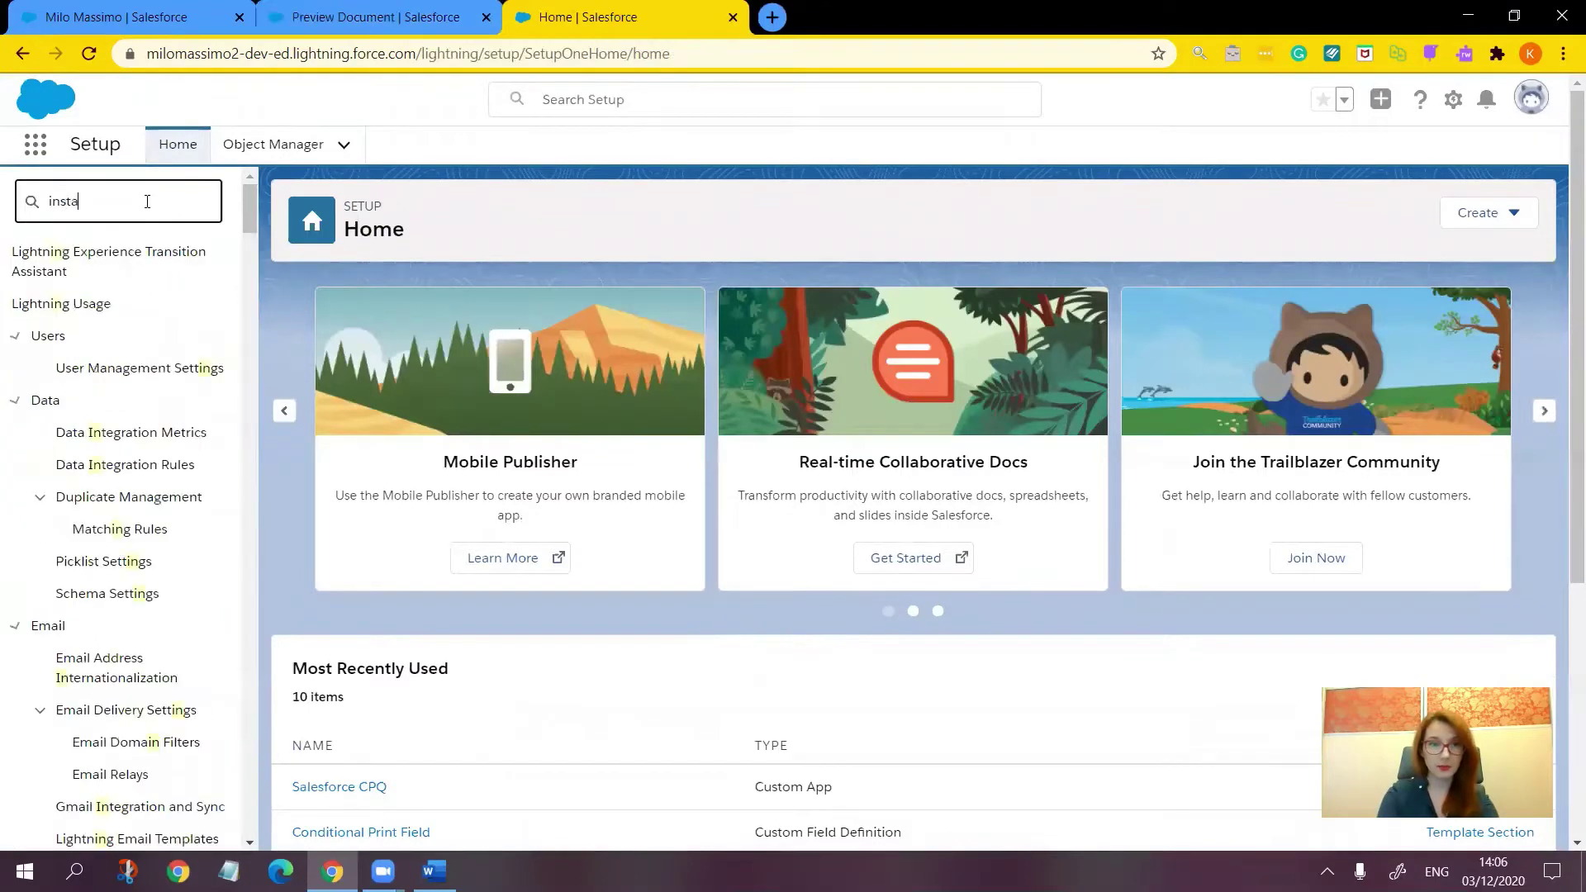
pyautogui.click(175, 321)
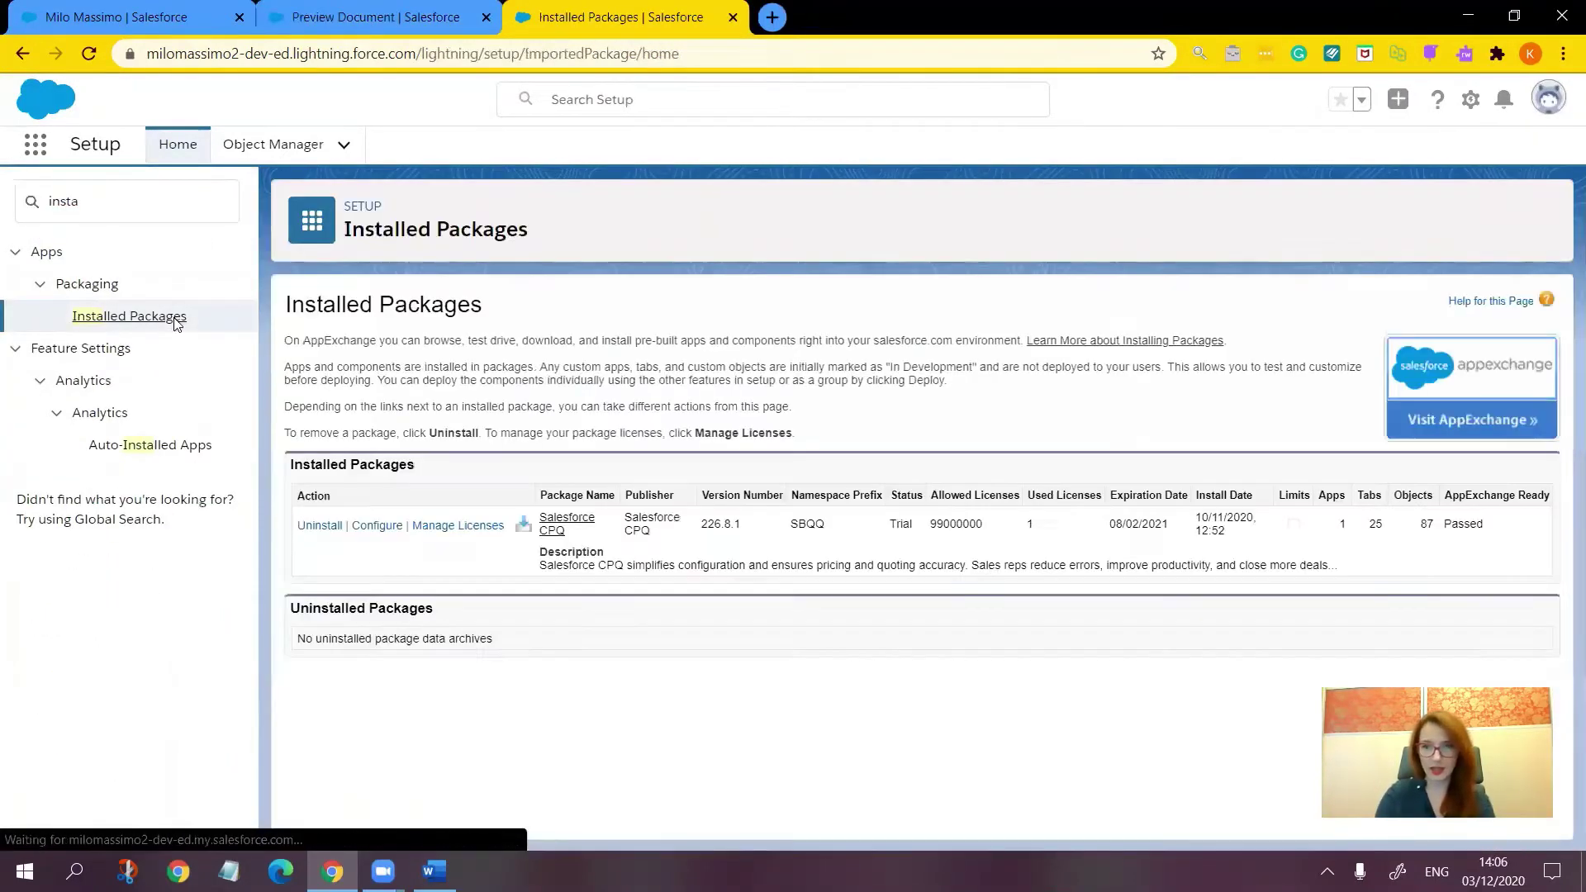
pyautogui.click(377, 529)
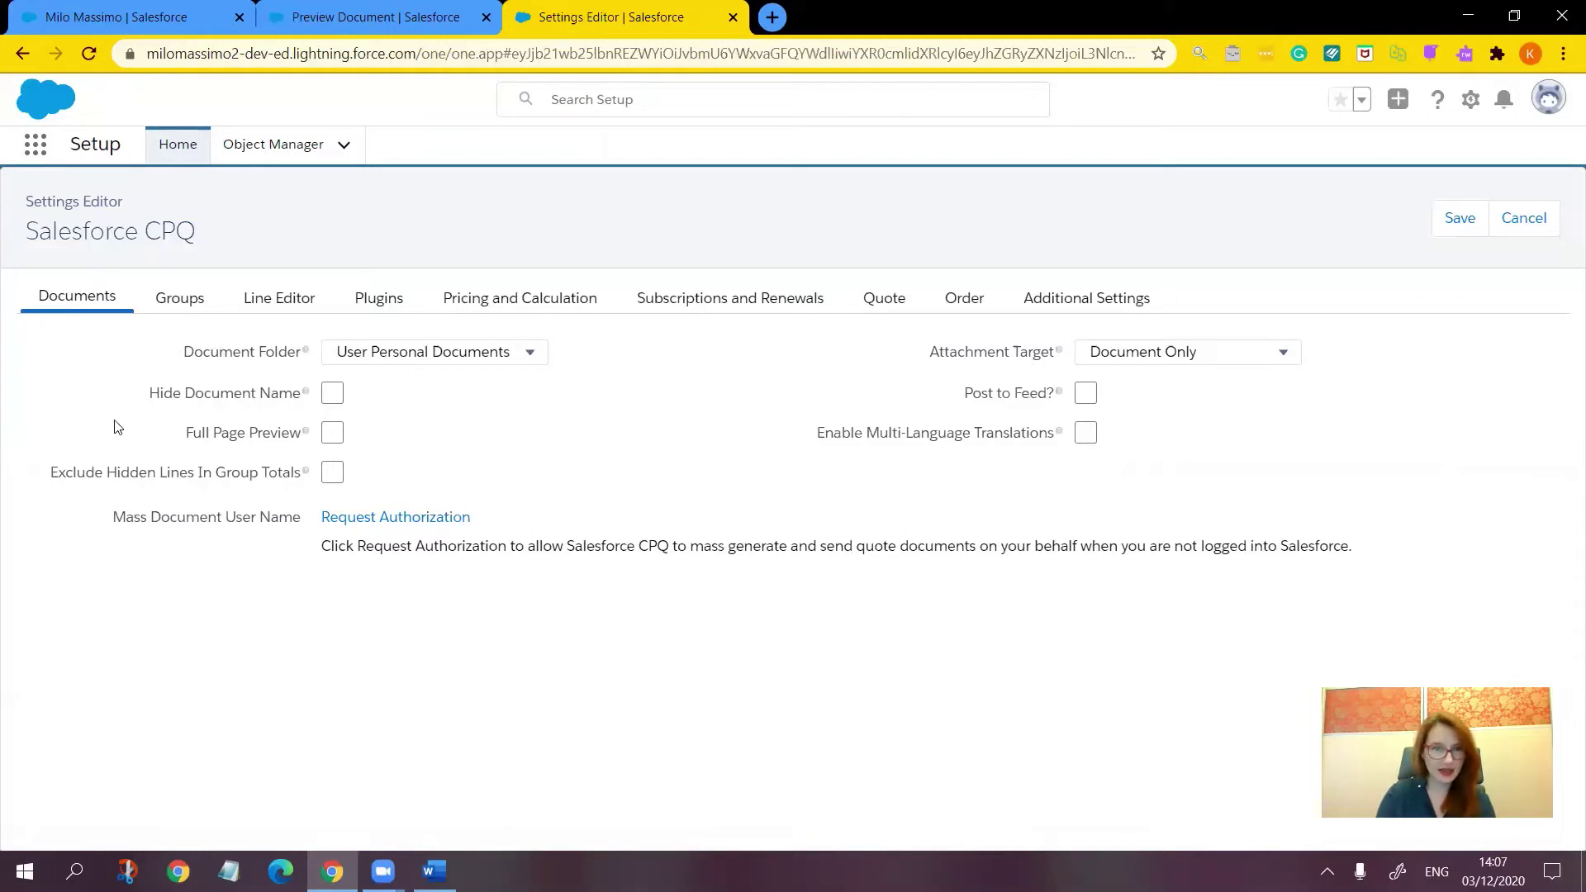
pyautogui.click(330, 435)
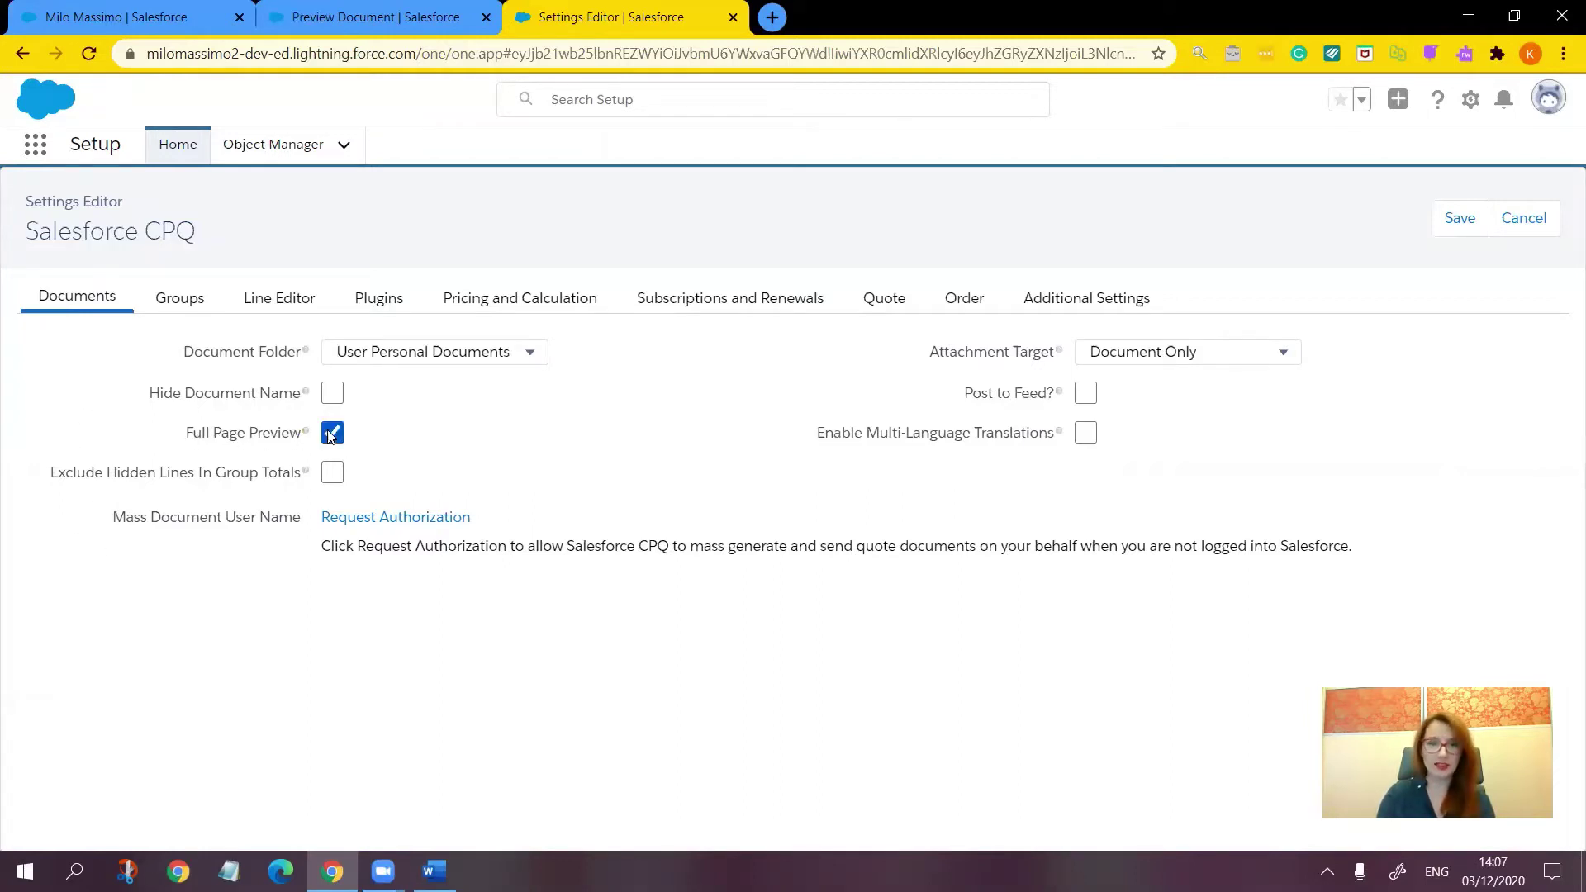
pyautogui.click(1458, 228)
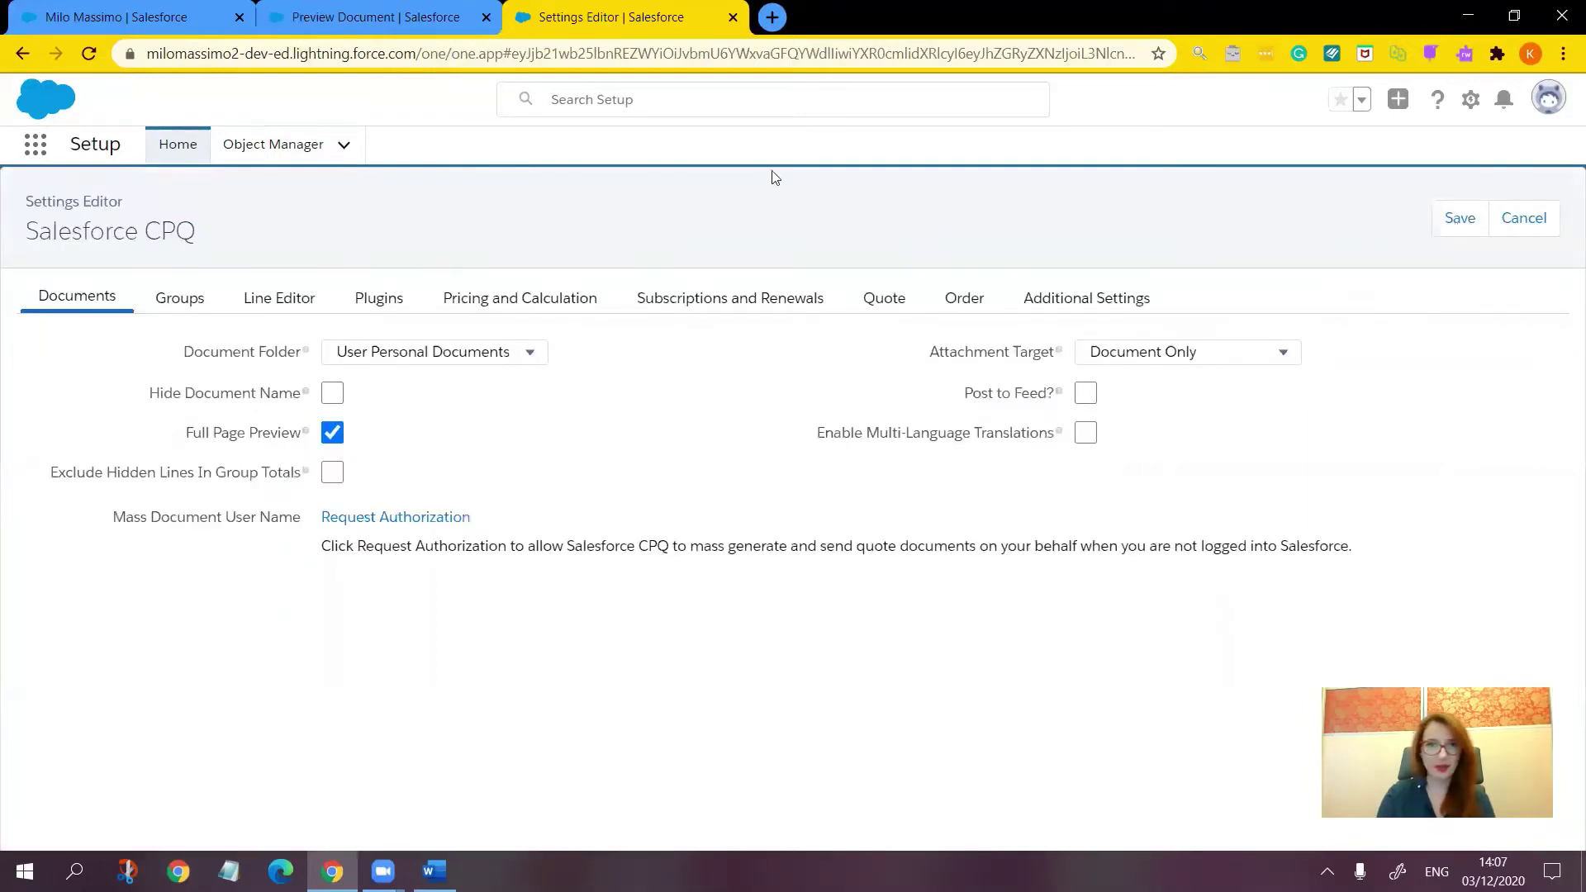
# Step: Close the old preview, reload, and regenerate Q-00022's PDF in full-page view showing 'Page 1 of 4'
pyautogui.click(366, 20)
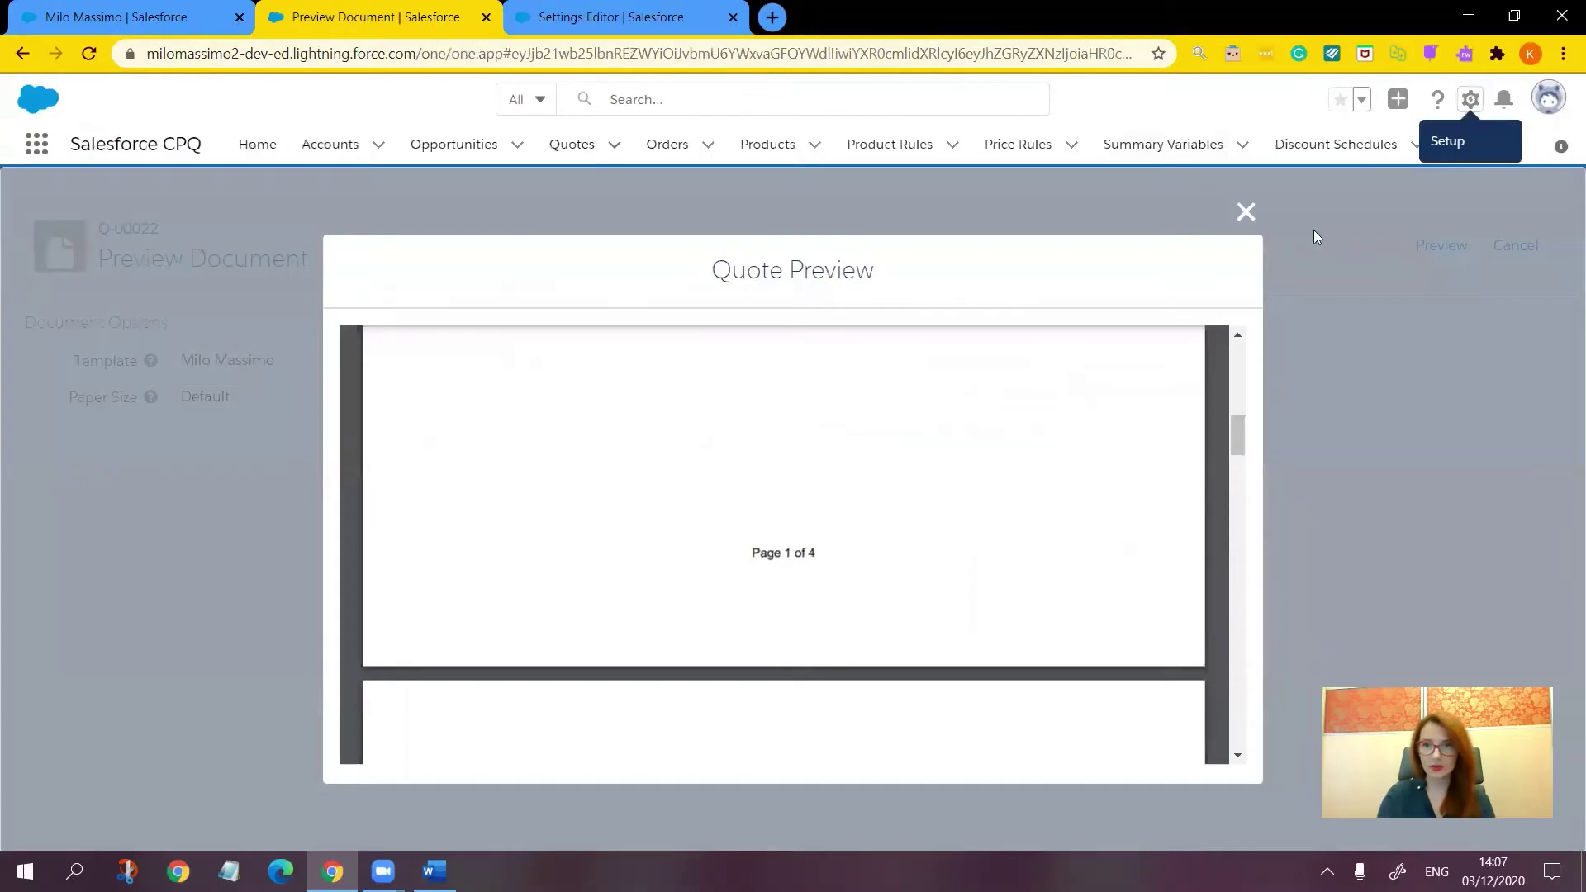
pyautogui.click(1244, 212)
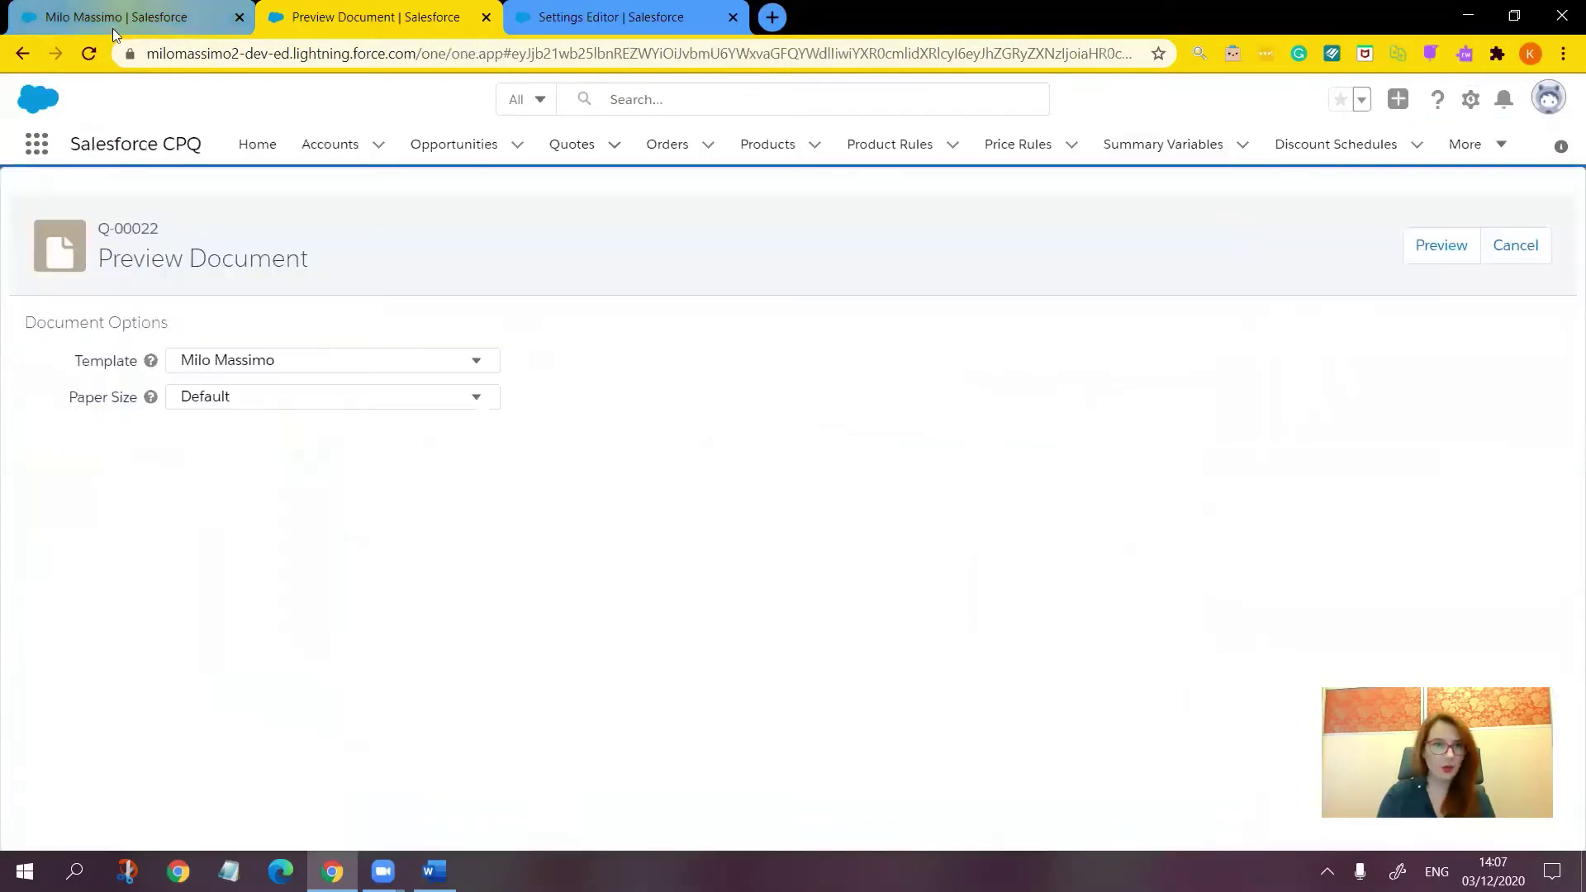
pyautogui.click(89, 55)
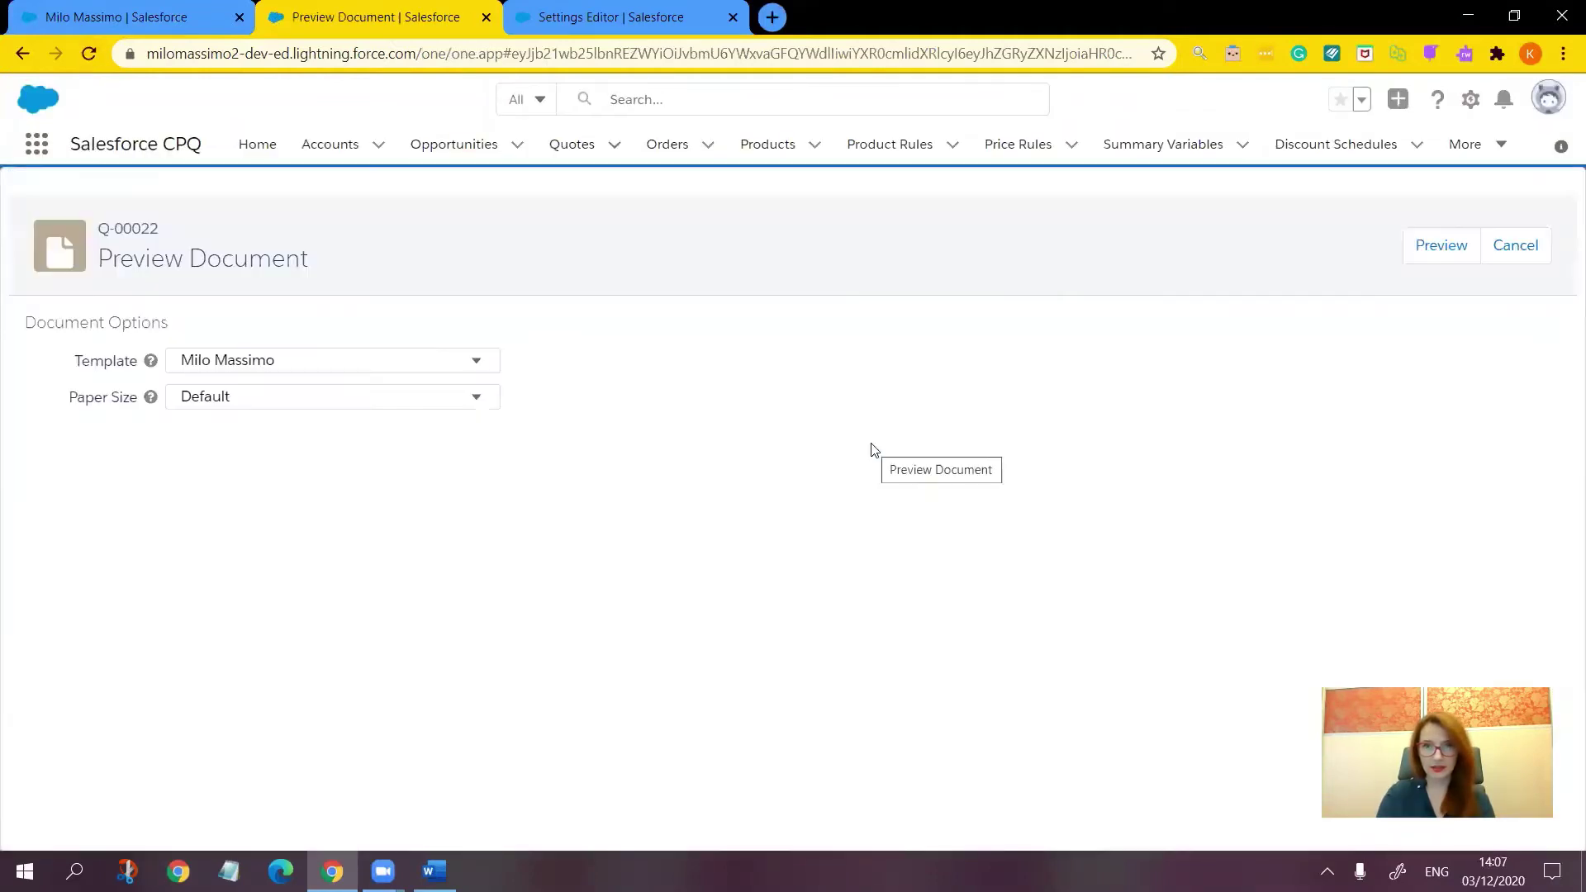
pyautogui.click(1438, 246)
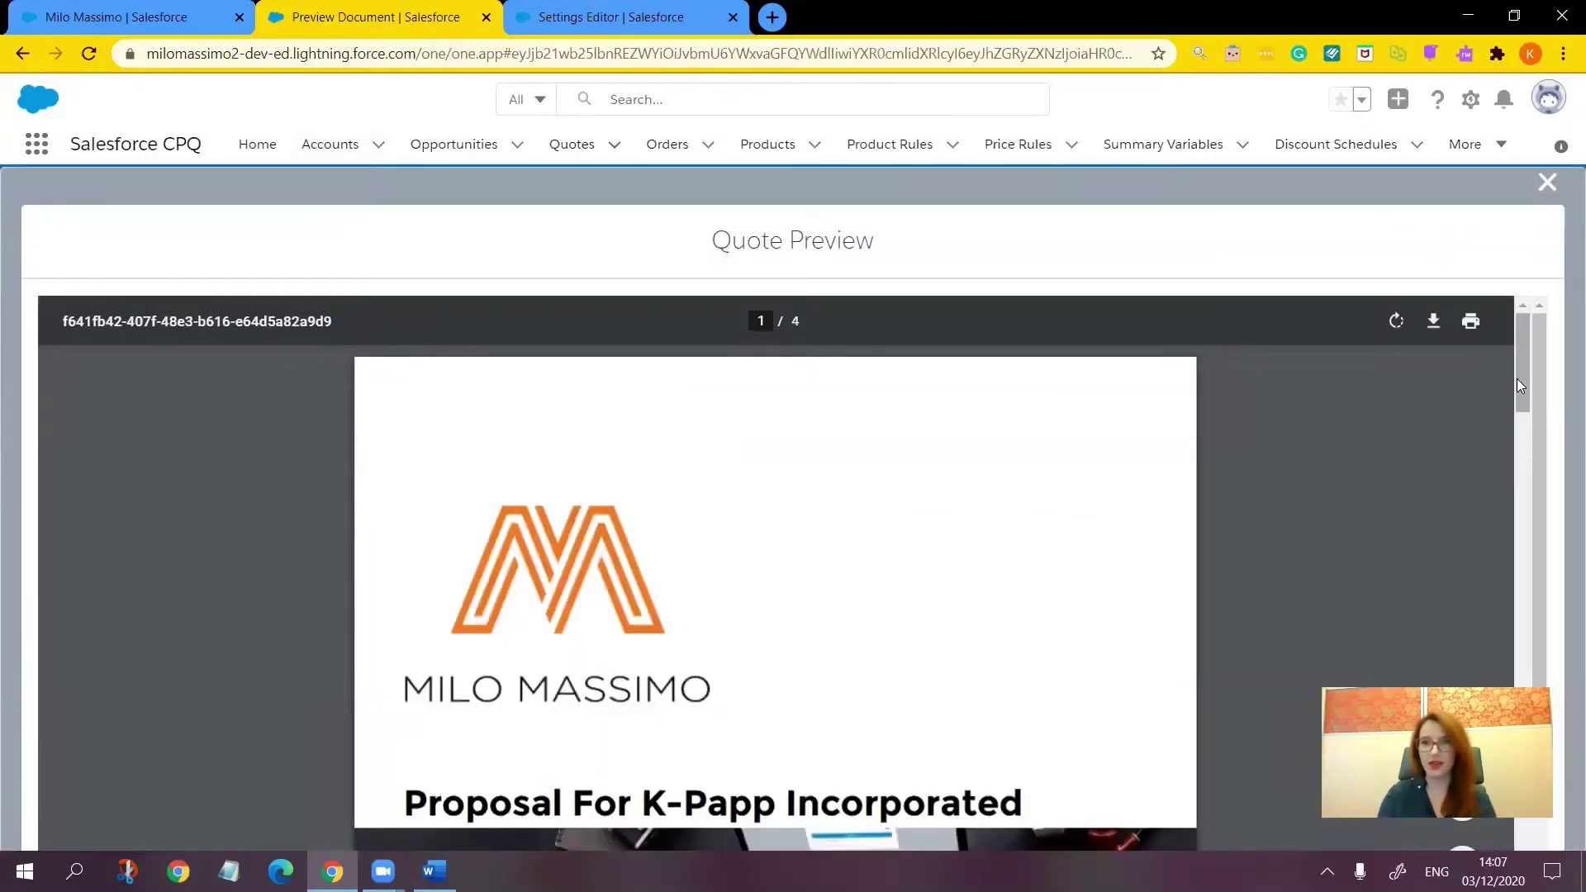
pyautogui.moveTo(1517, 382); pyautogui.dragTo(1526, 488)
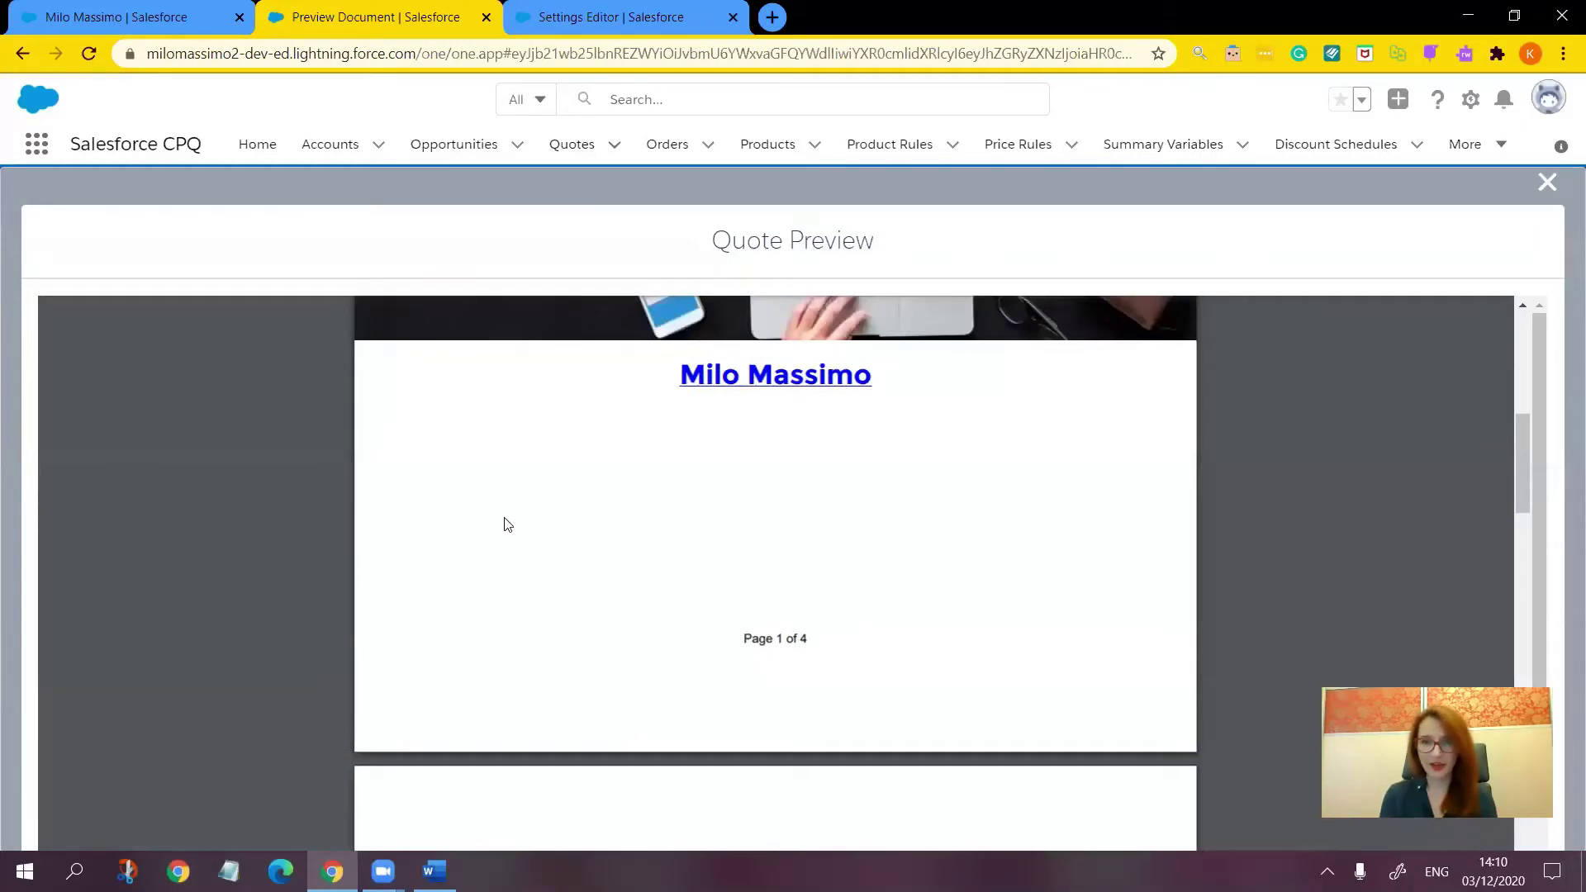
# Step: Open the PDF's Milo Massimo link in a new tab, then close the quote preview
pyautogui.moveTo(694, 354)
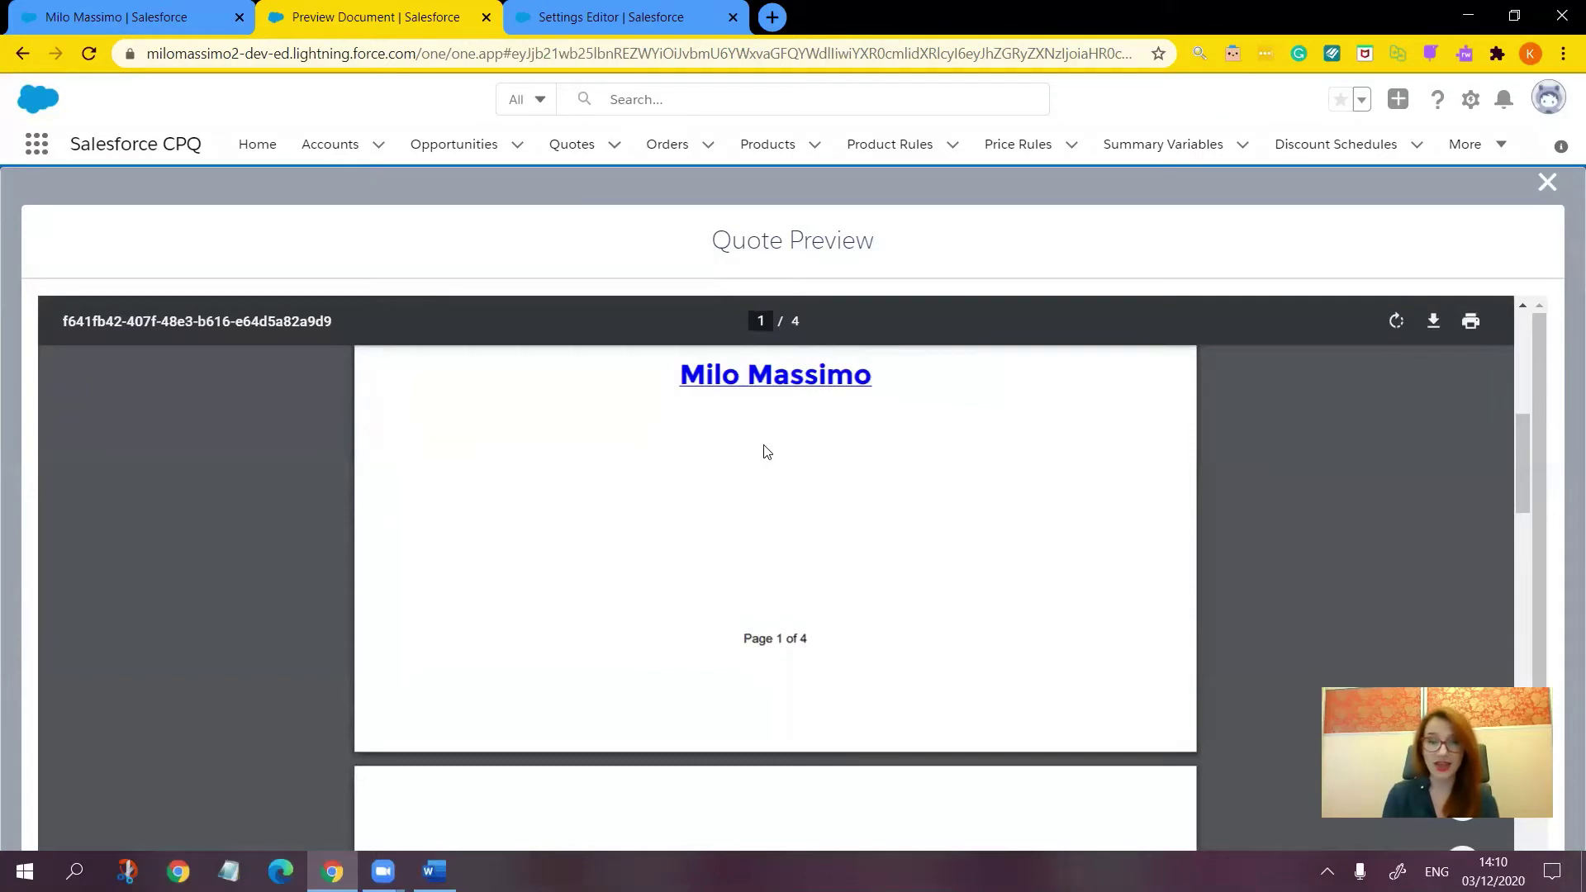
pyautogui.rightClick(790, 377)
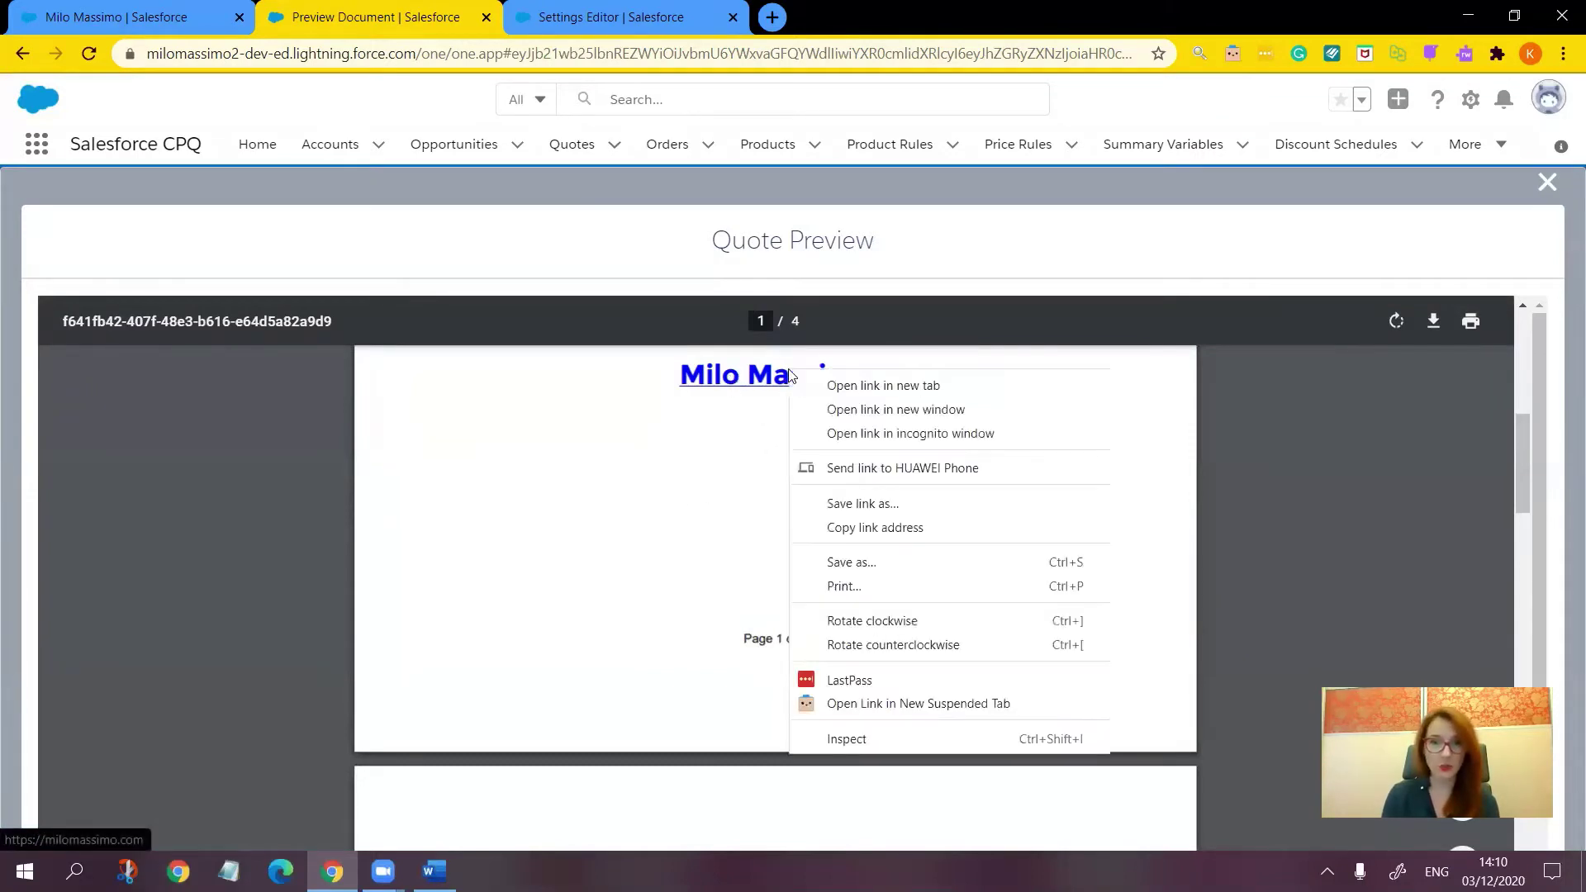
pyautogui.click(903, 395)
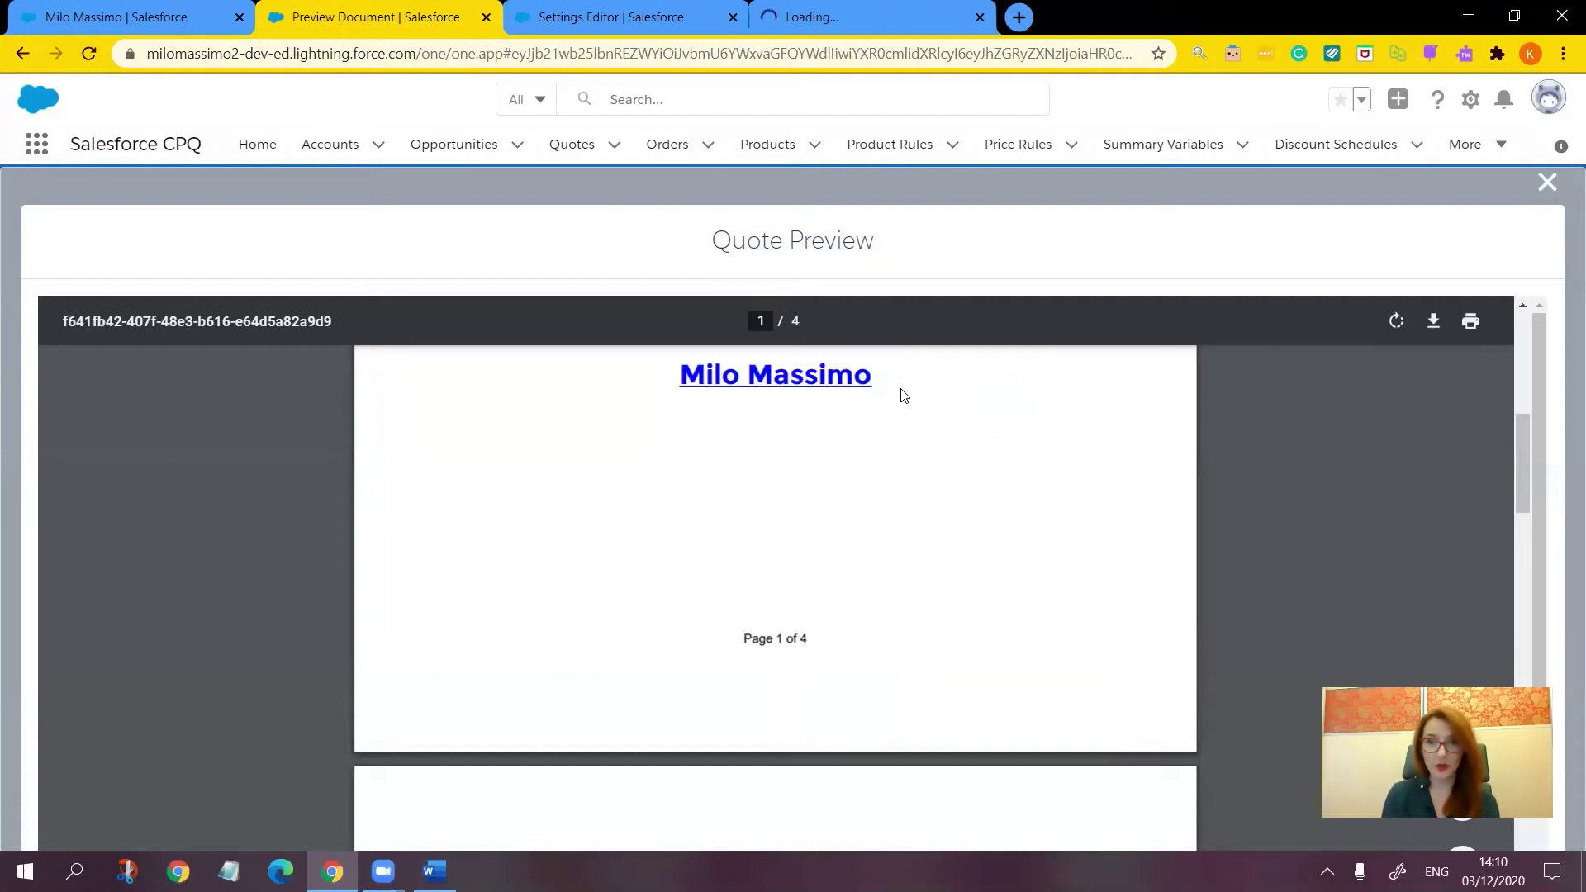
pyautogui.click(864, 15)
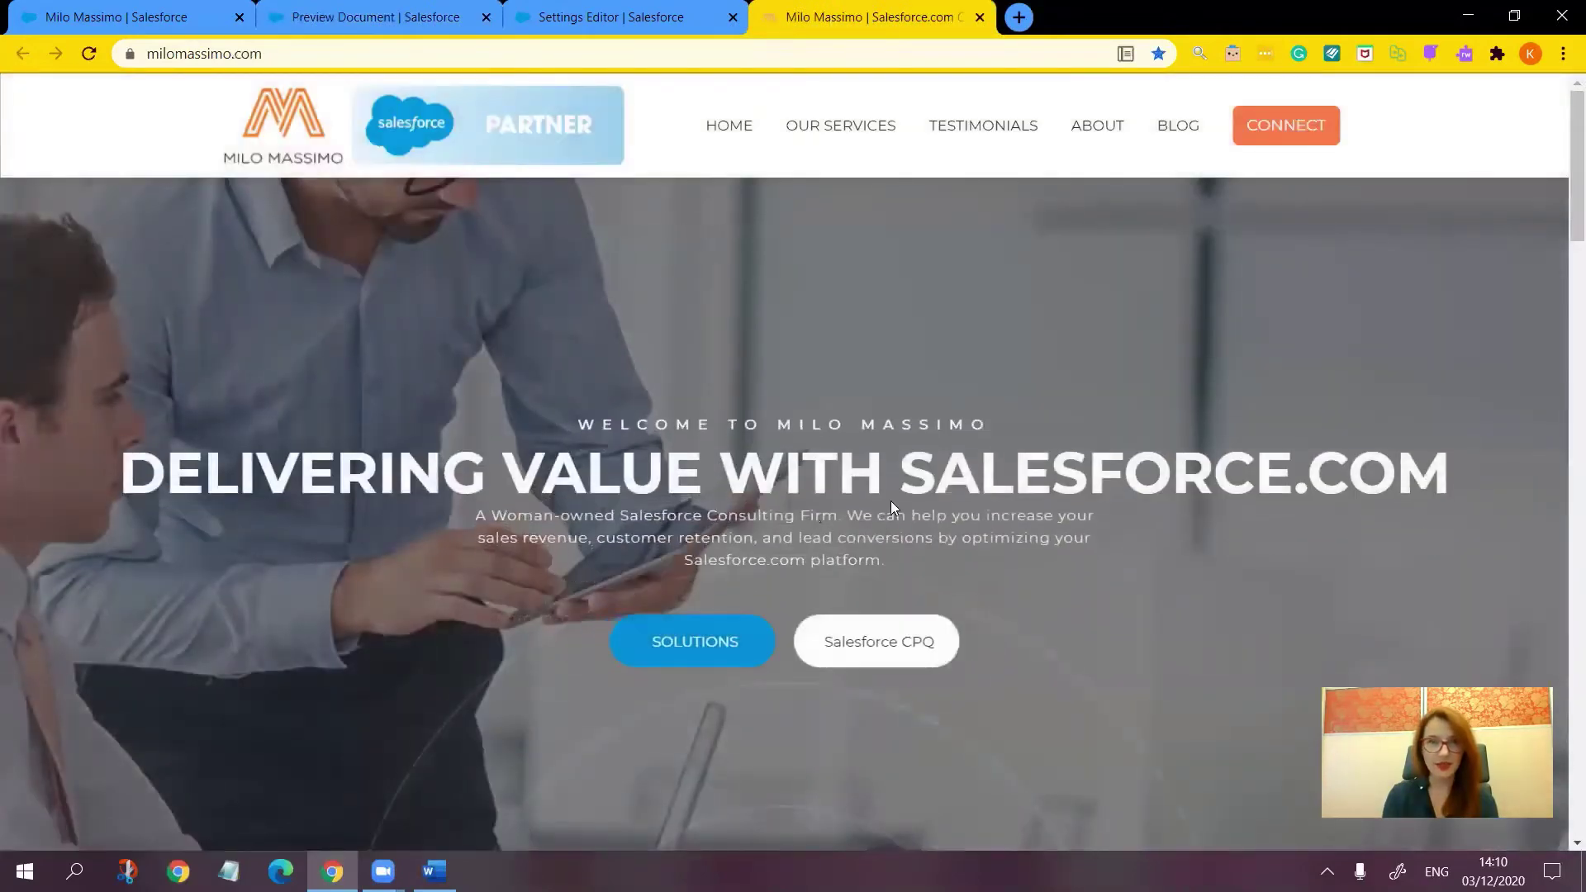
pyautogui.click(375, 21)
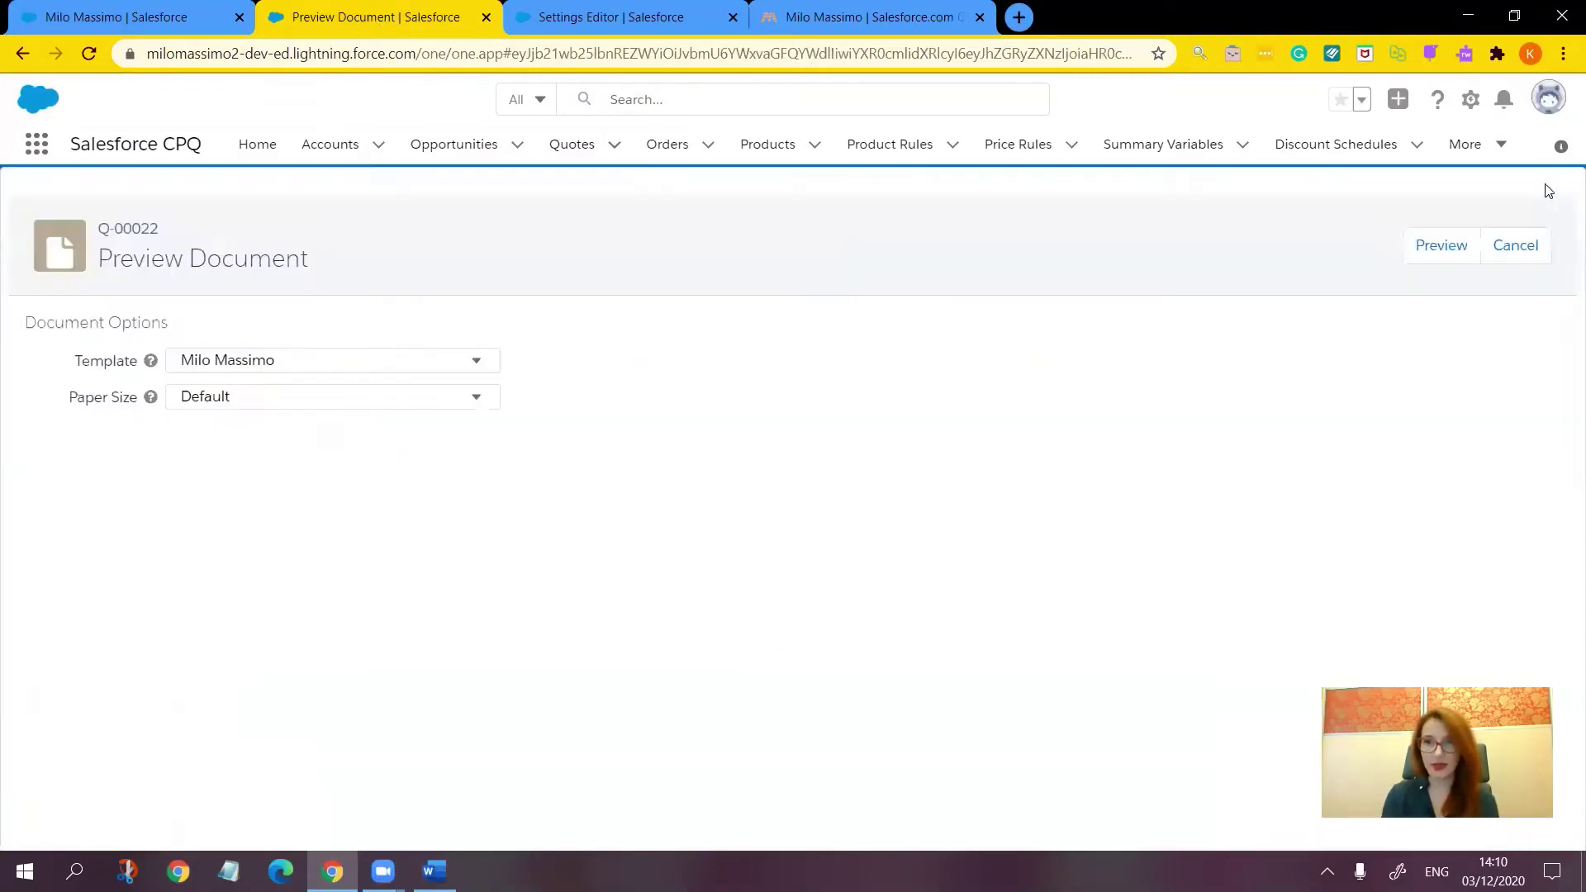
pyautogui.click(1547, 182)
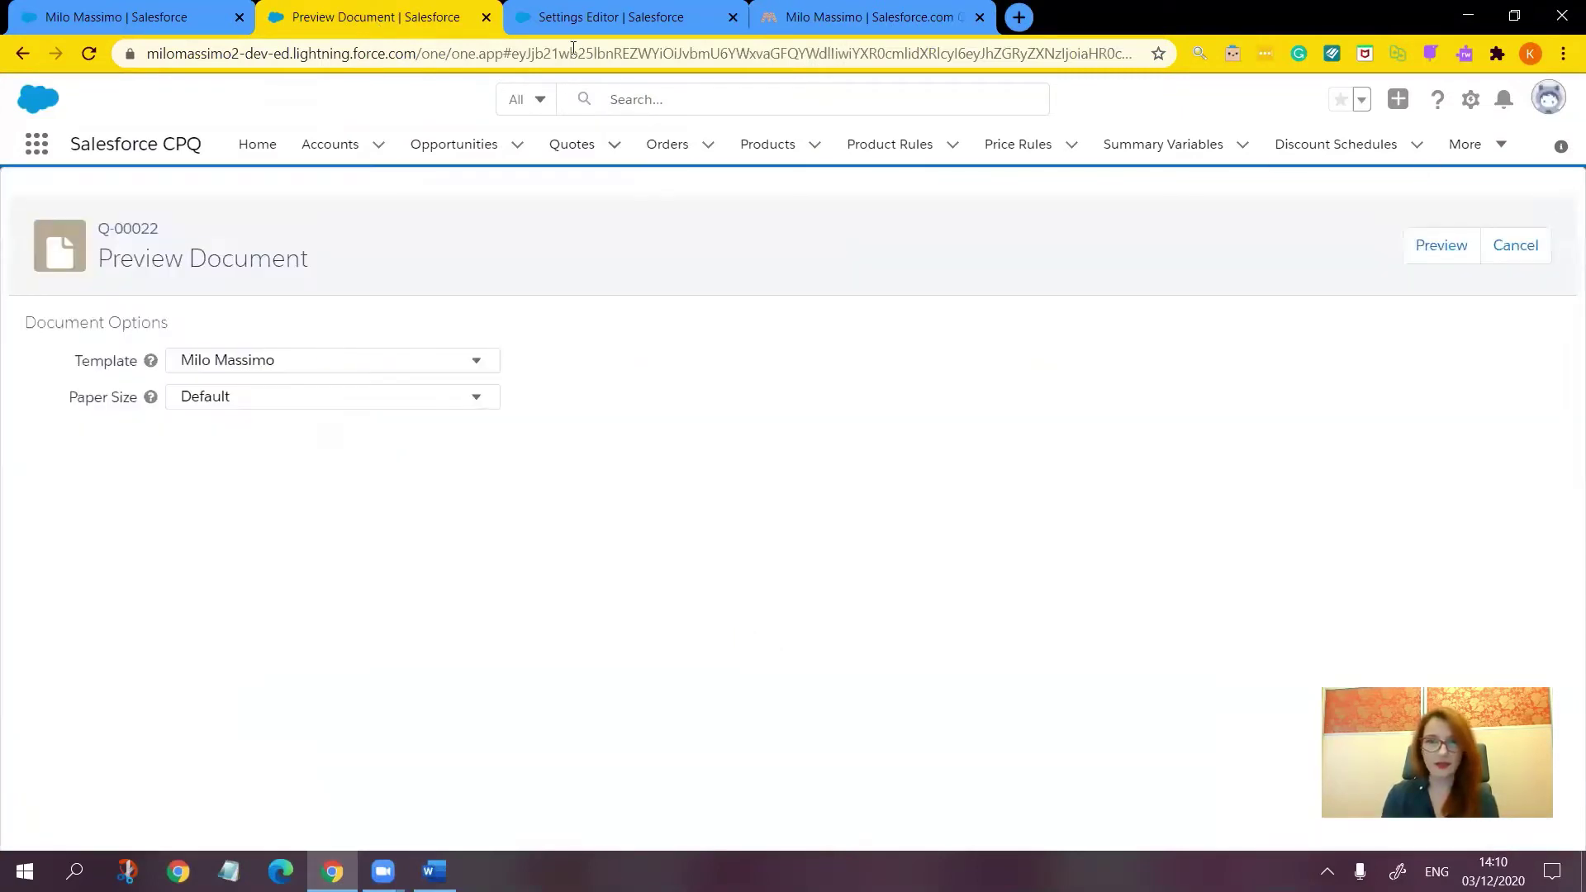
# Step: Set the Milo Massimo template's Exclude Page Numbers to First Page and save
pyautogui.click(118, 15)
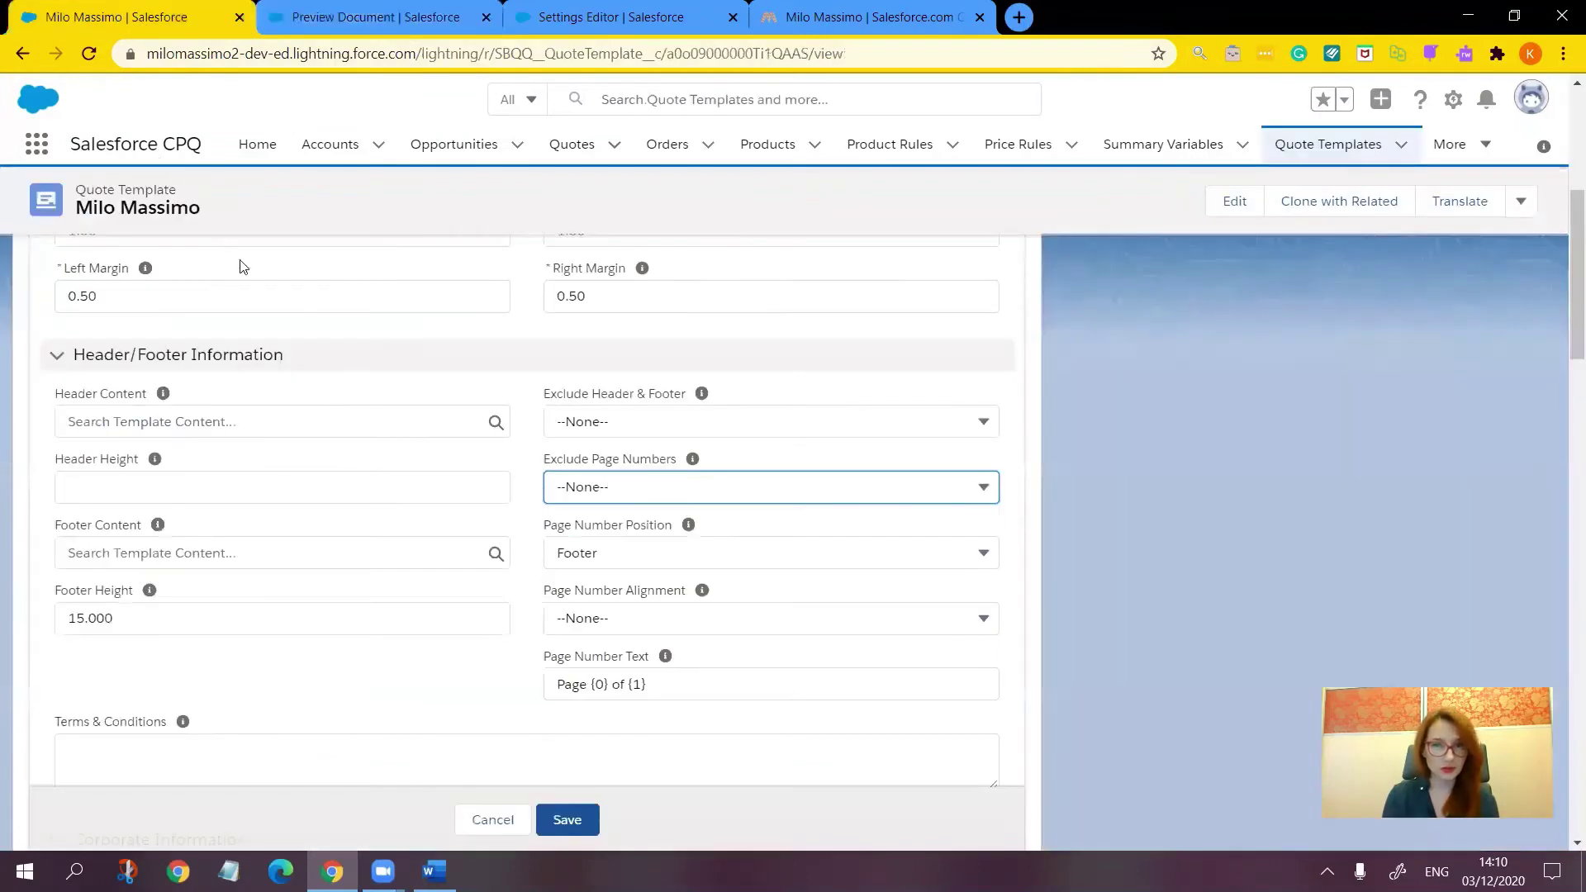
pyautogui.click(770, 486)
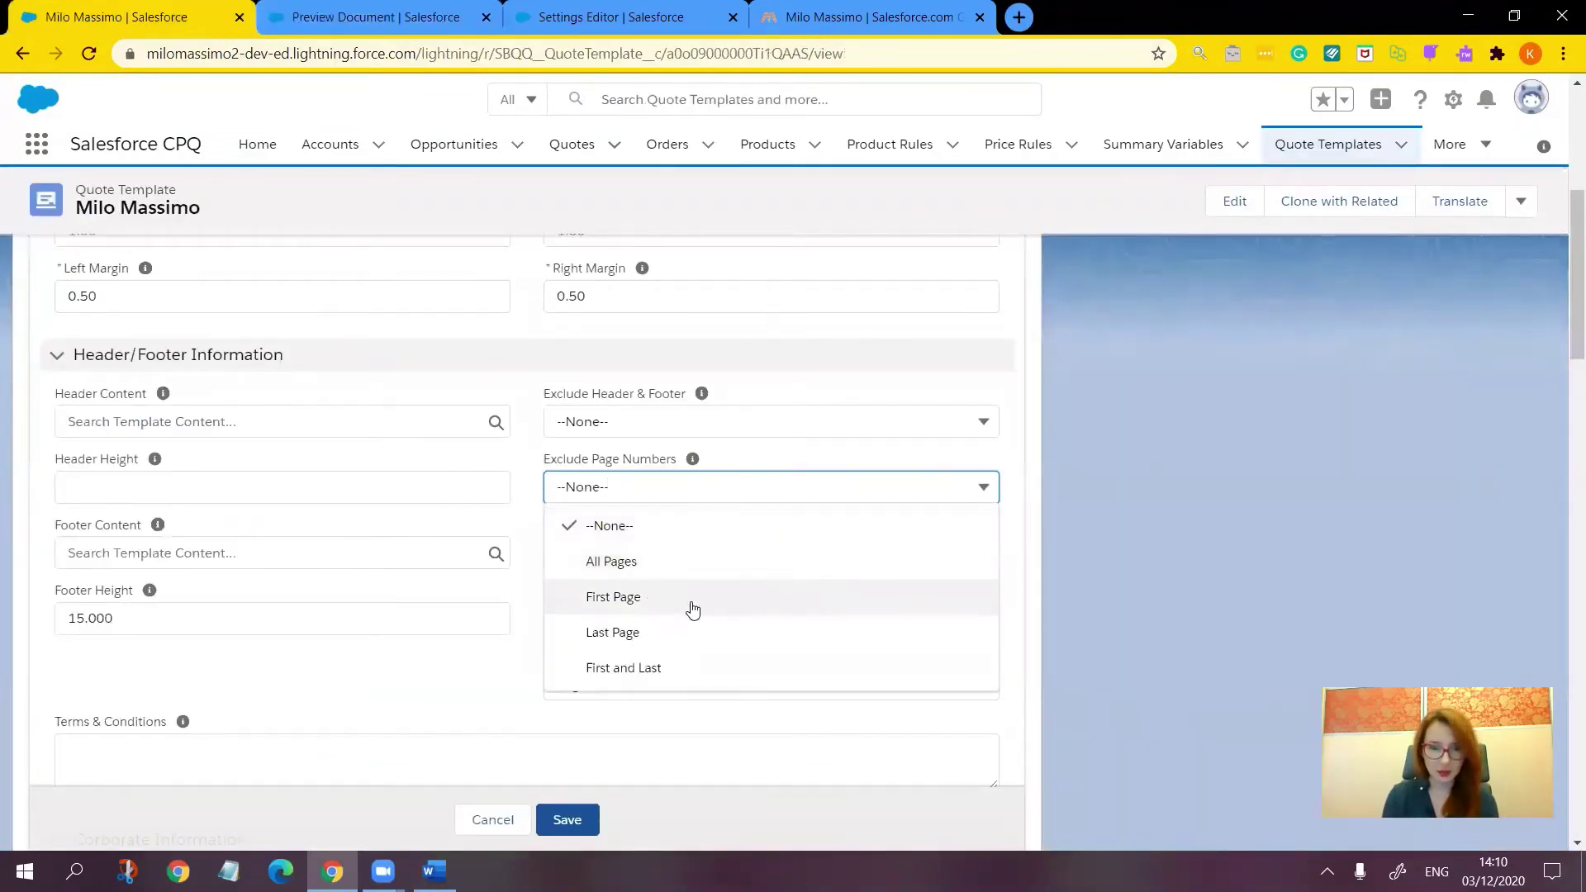
pyautogui.click(692, 608)
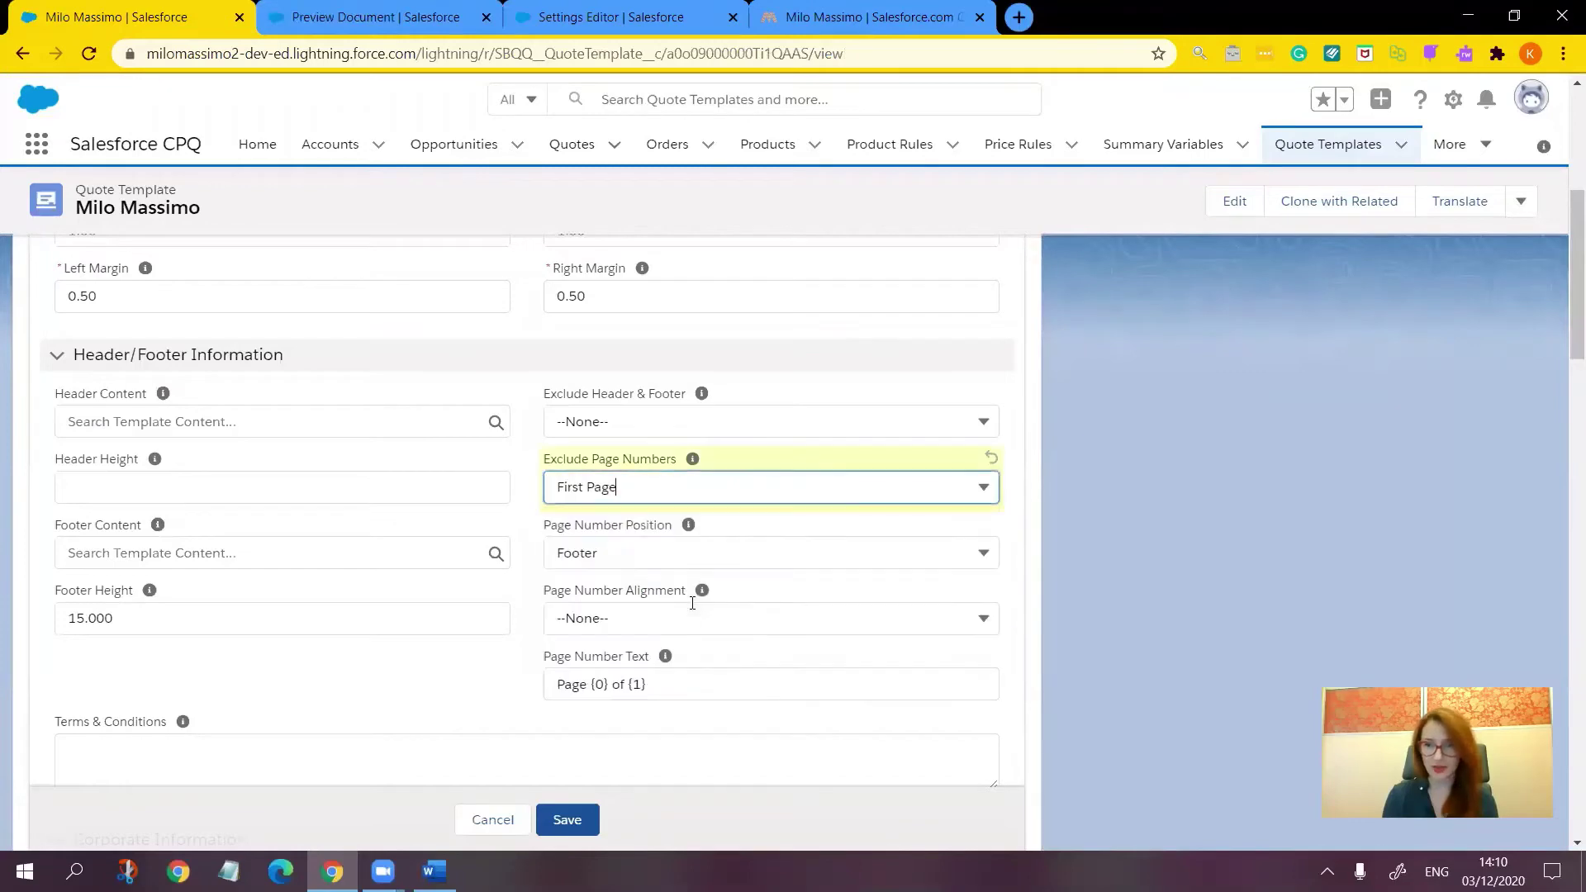
pyautogui.click(570, 815)
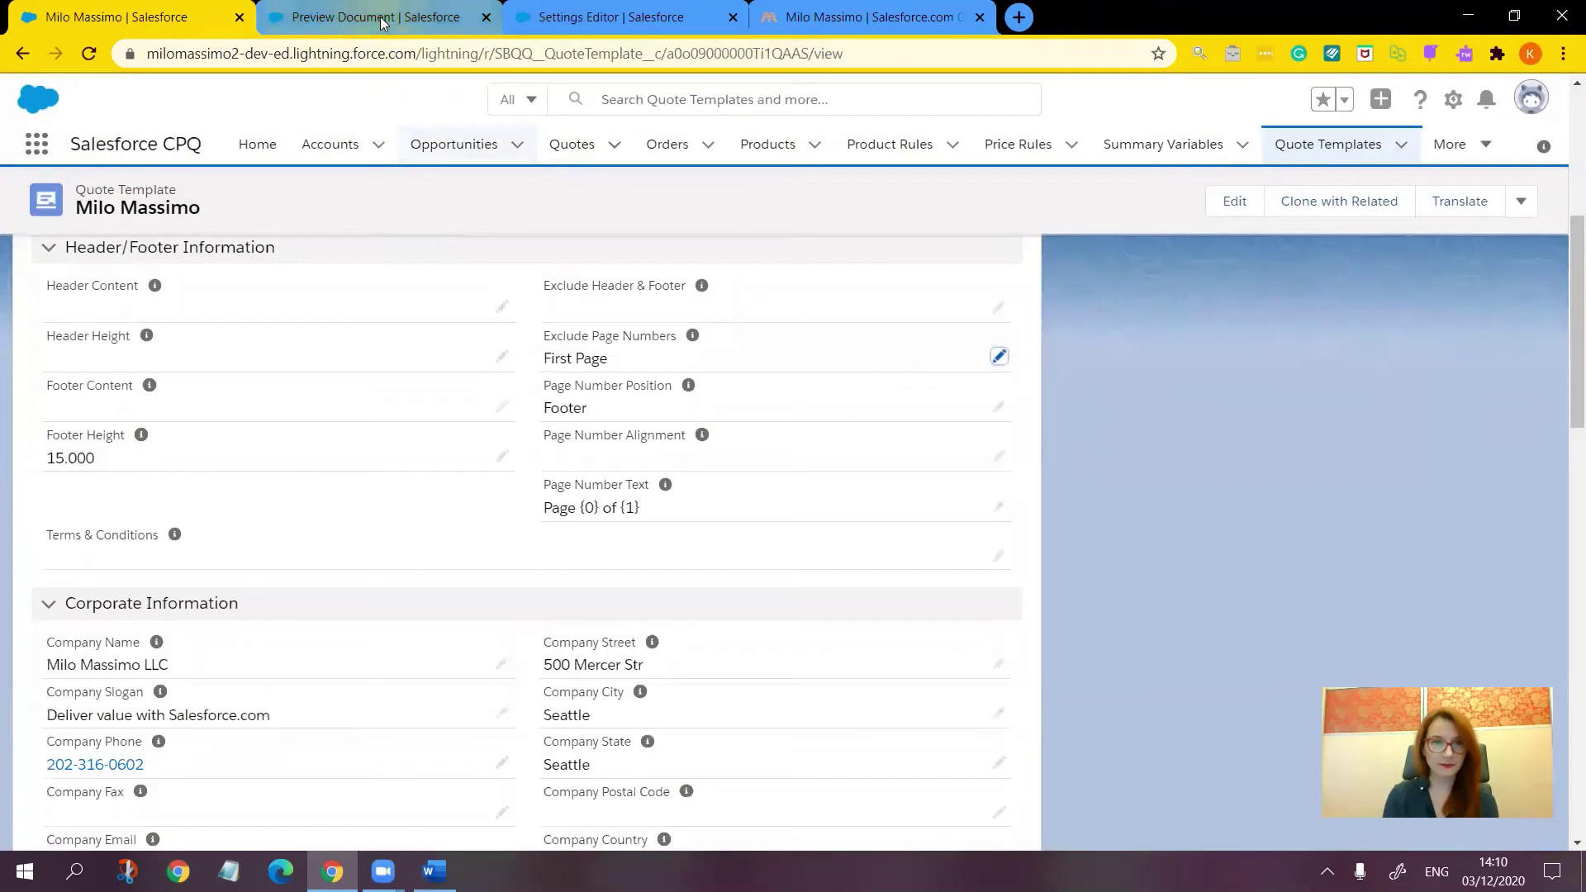
# Step: Reload Q-00022's Preview Document page and regenerate its 4-page PDF preview
pyautogui.click(383, 23)
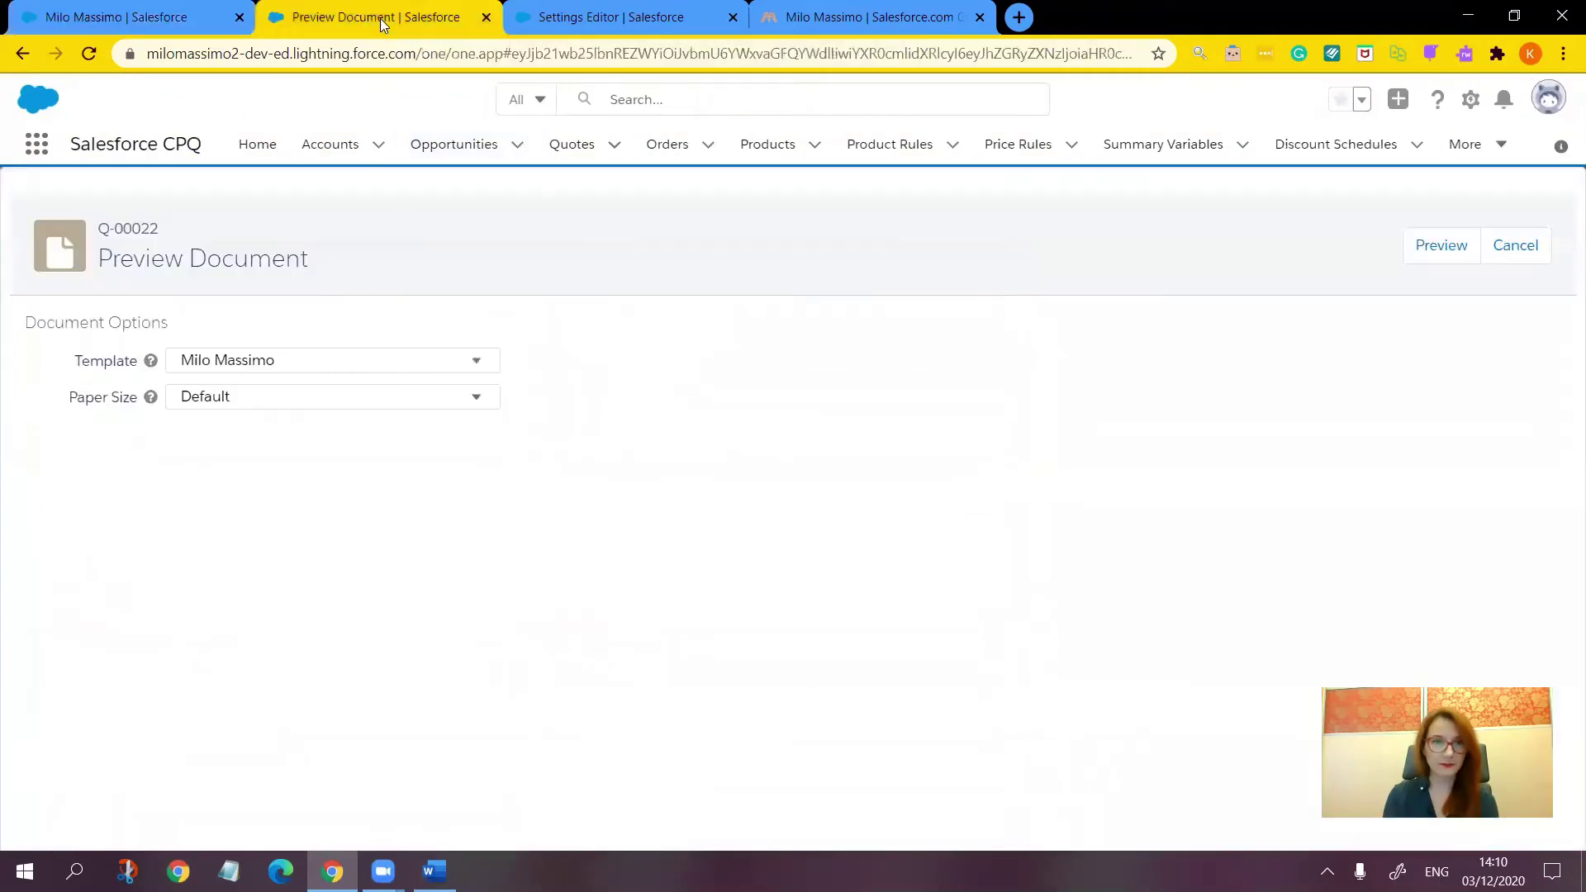
pyautogui.click(84, 58)
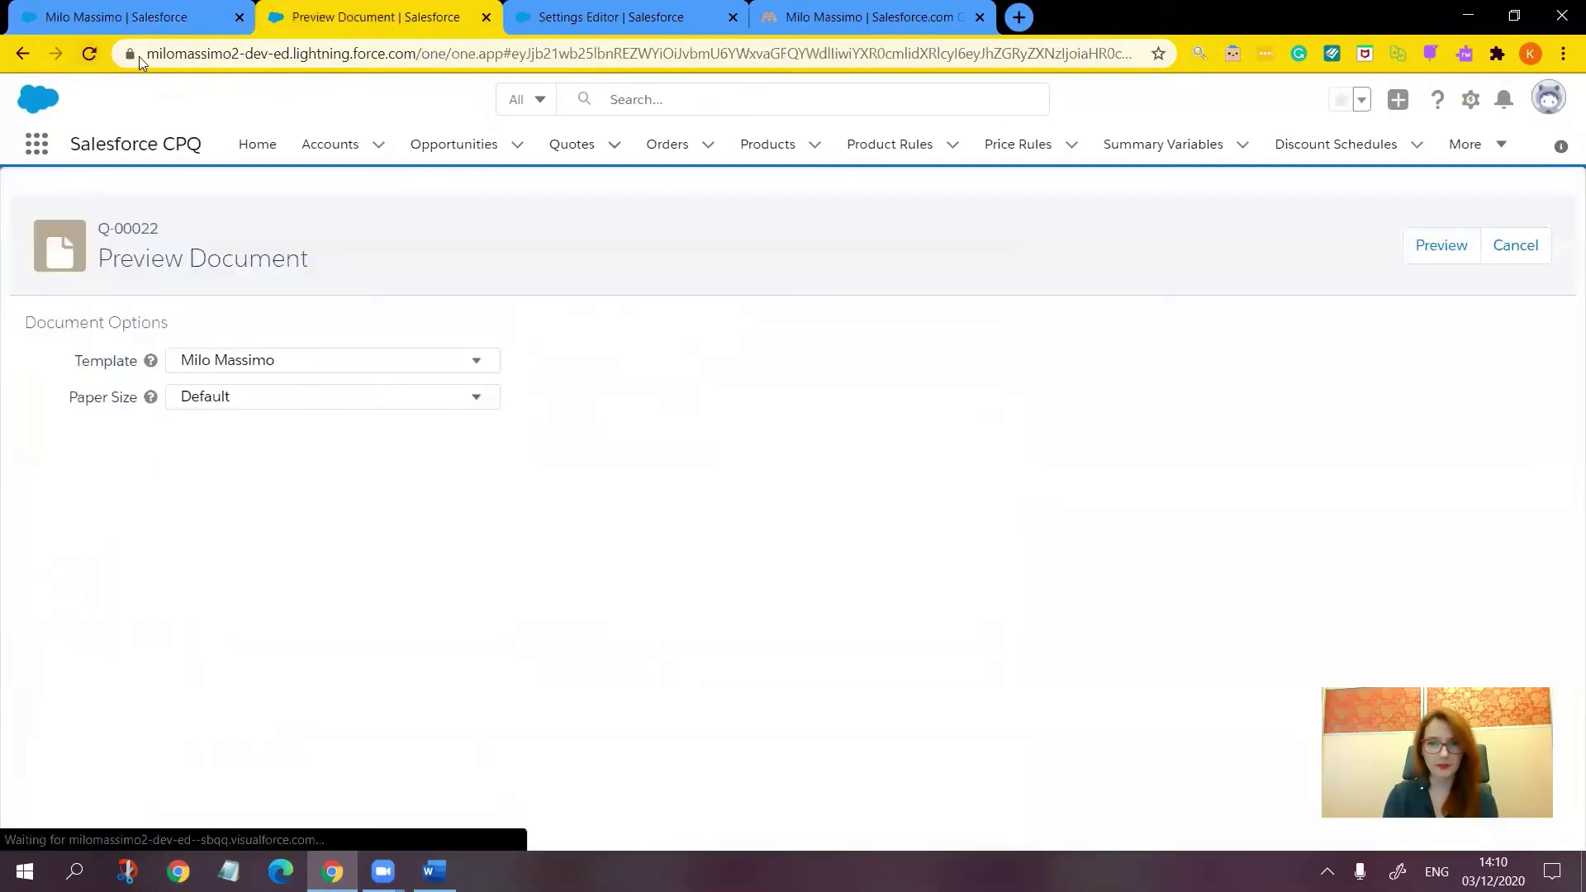
pyautogui.click(1451, 247)
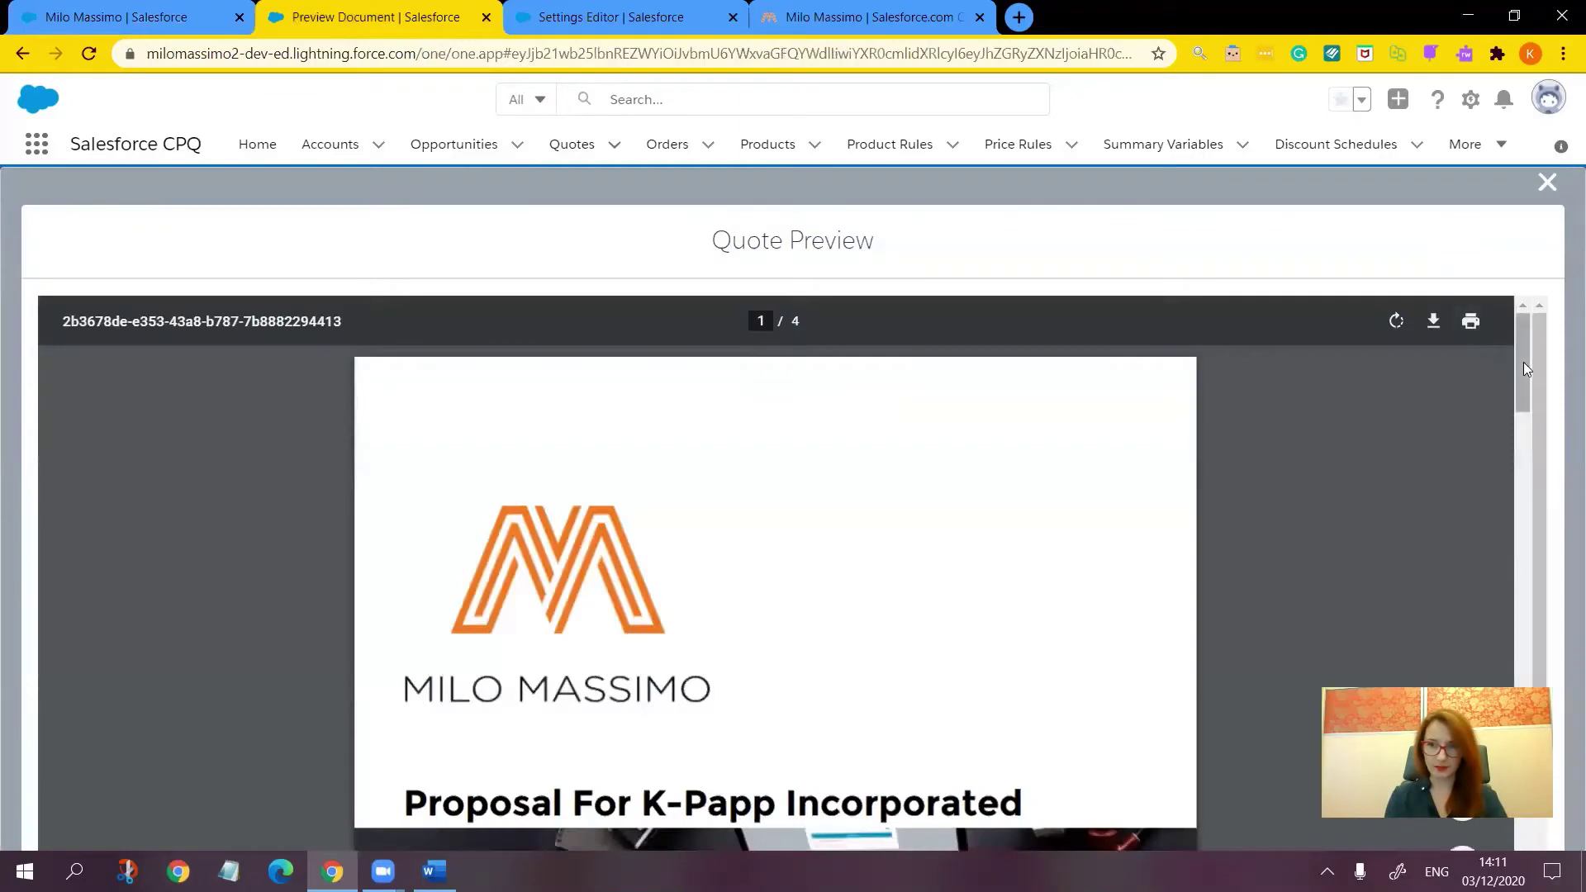
# Step: Scroll through the four-page Q-00022 preview and back up to the cover page
pyautogui.moveTo(1520, 357); pyautogui.dragTo(1524, 451)
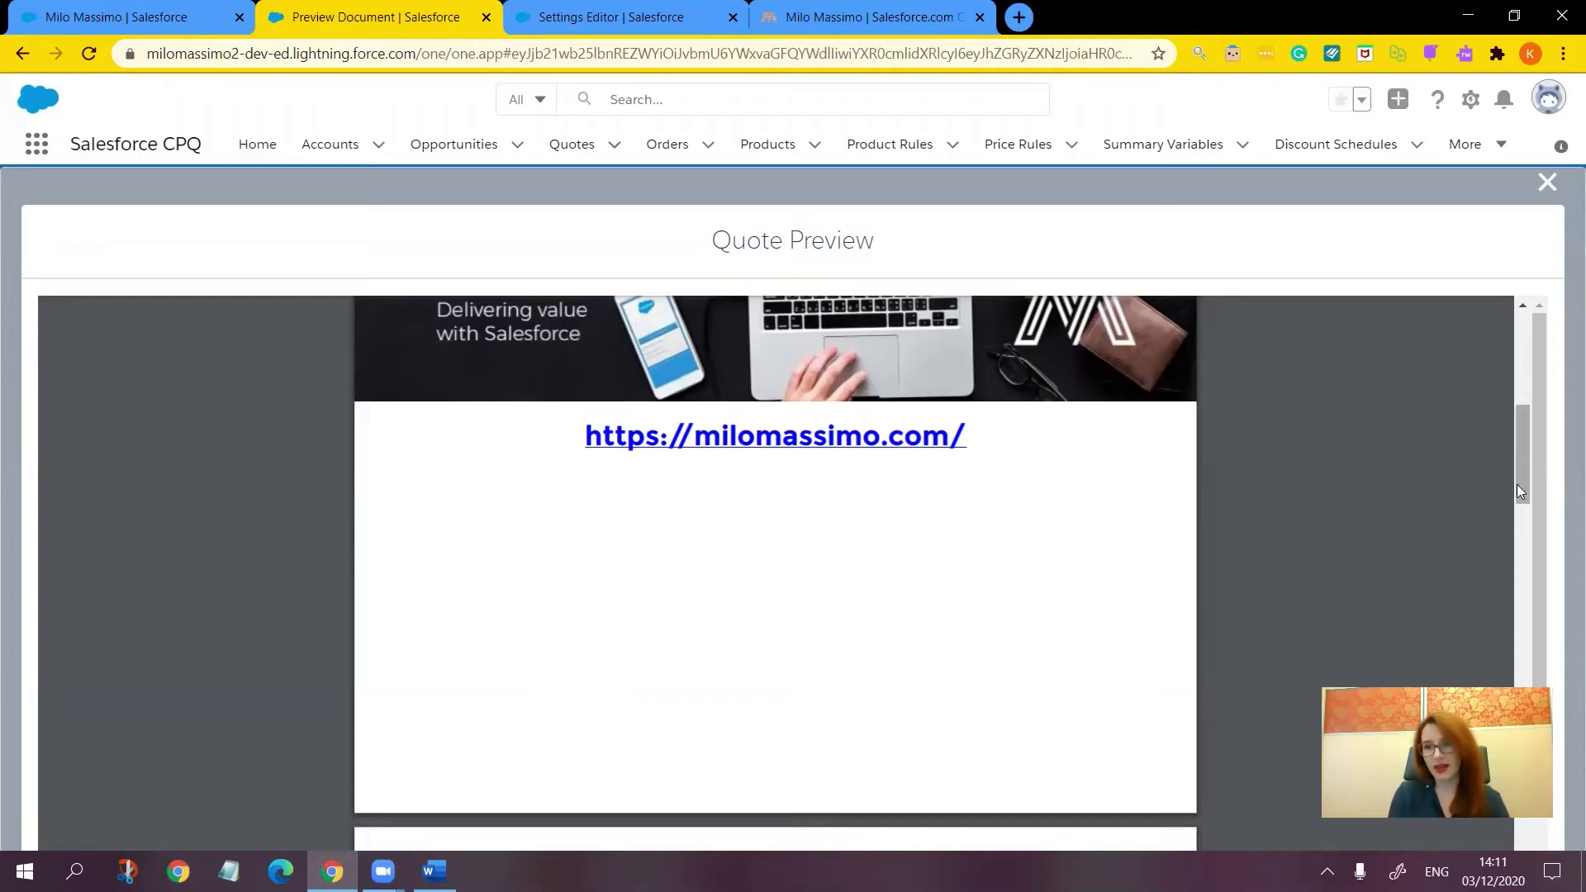
pyautogui.moveTo(1523, 483); pyautogui.dragTo(1523, 398)
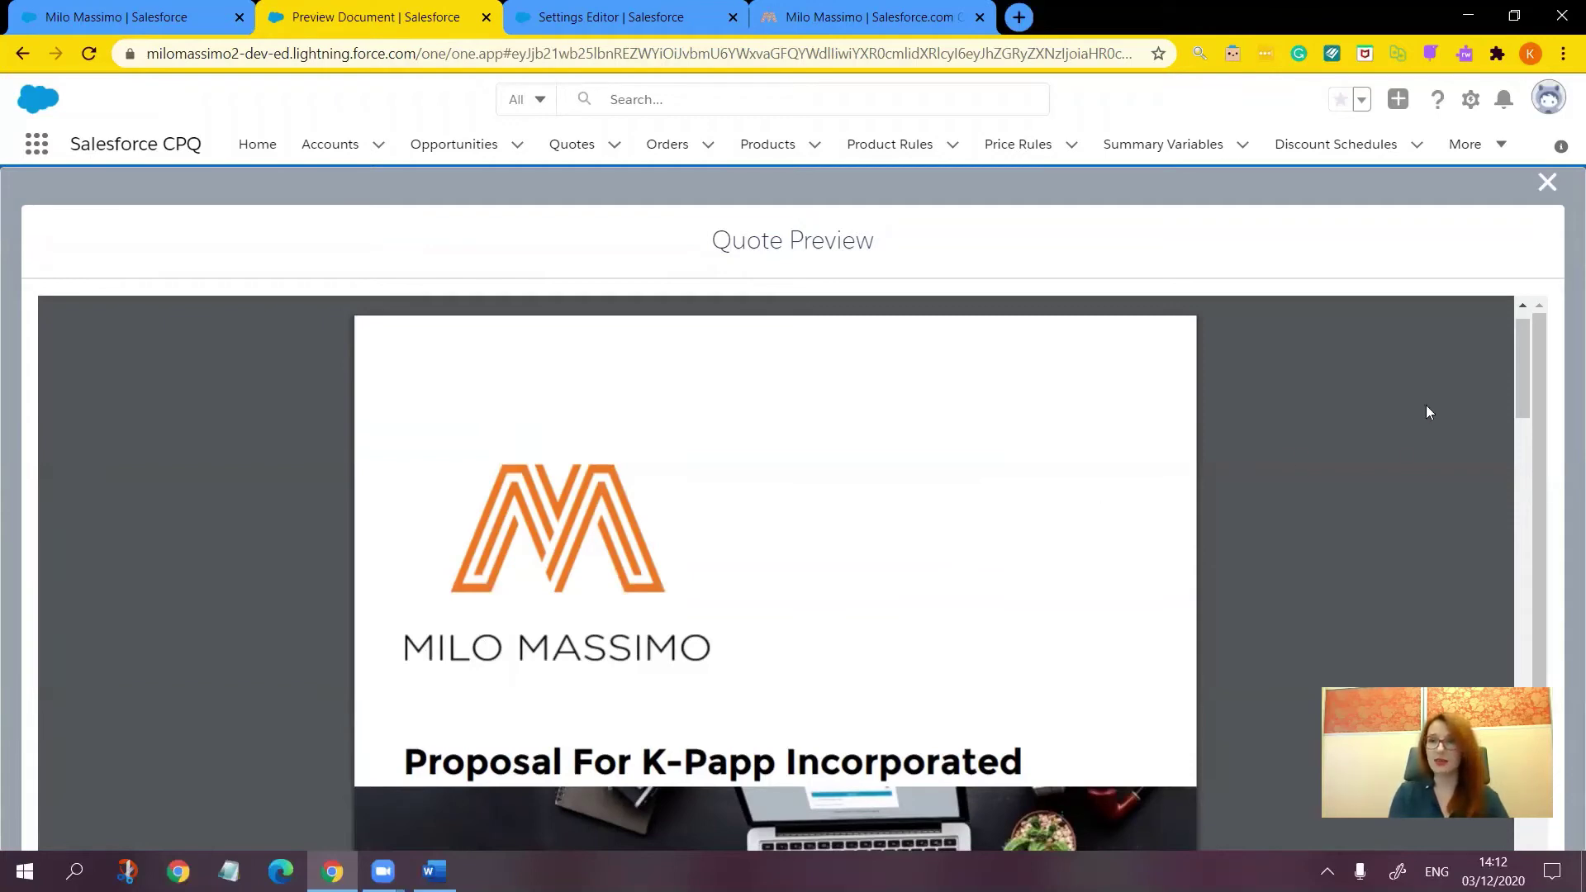
# Step: Close the quote preview and go back to the Milo Massimo template record
pyautogui.click(1545, 184)
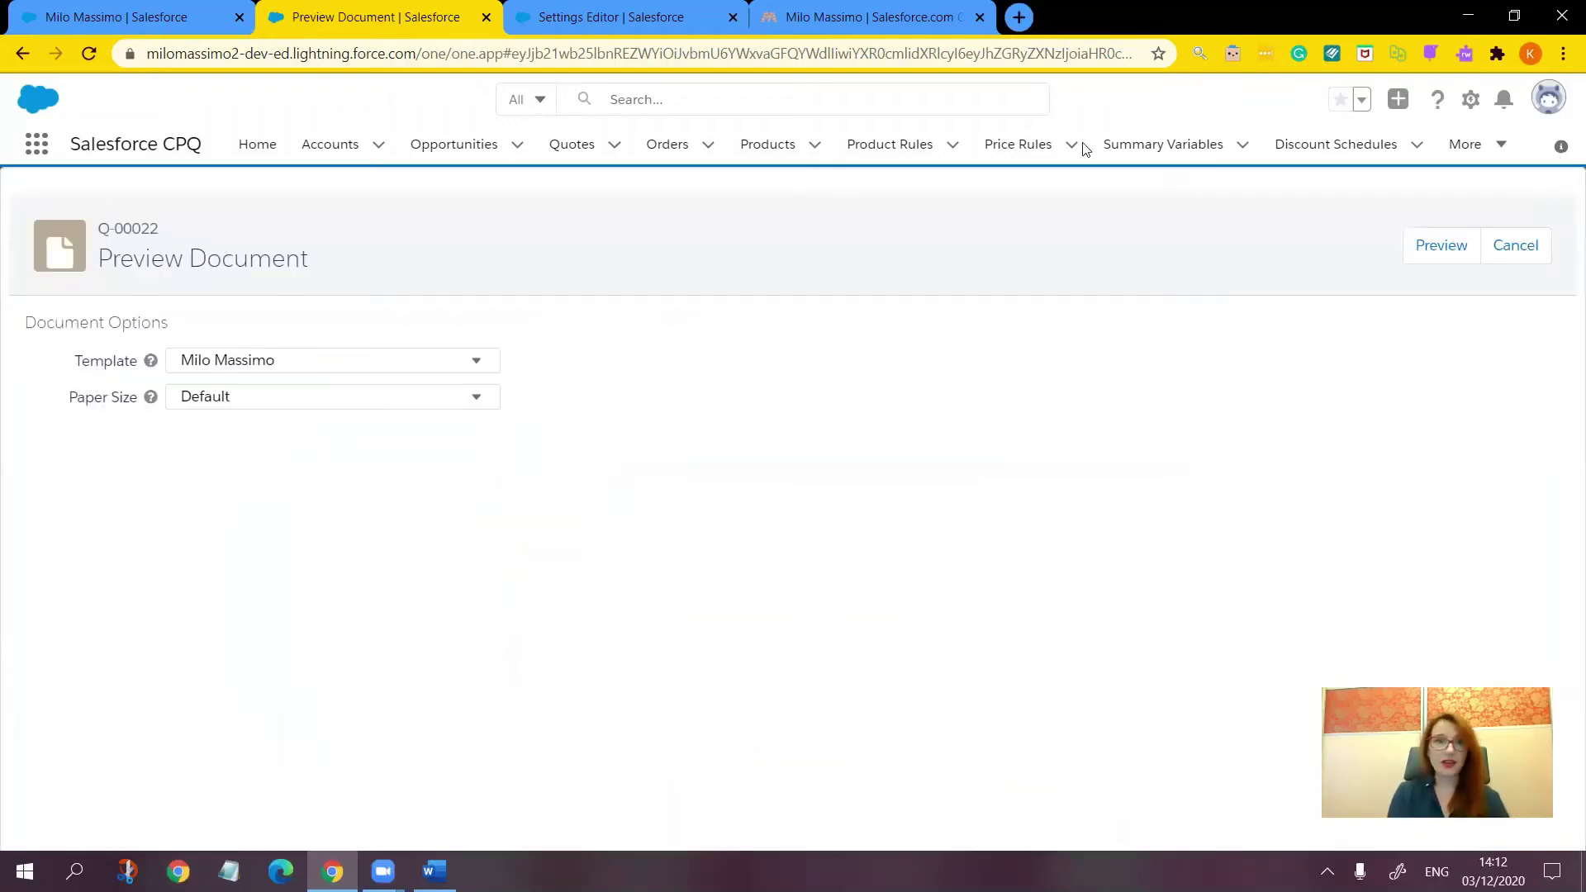
pyautogui.click(68, 13)
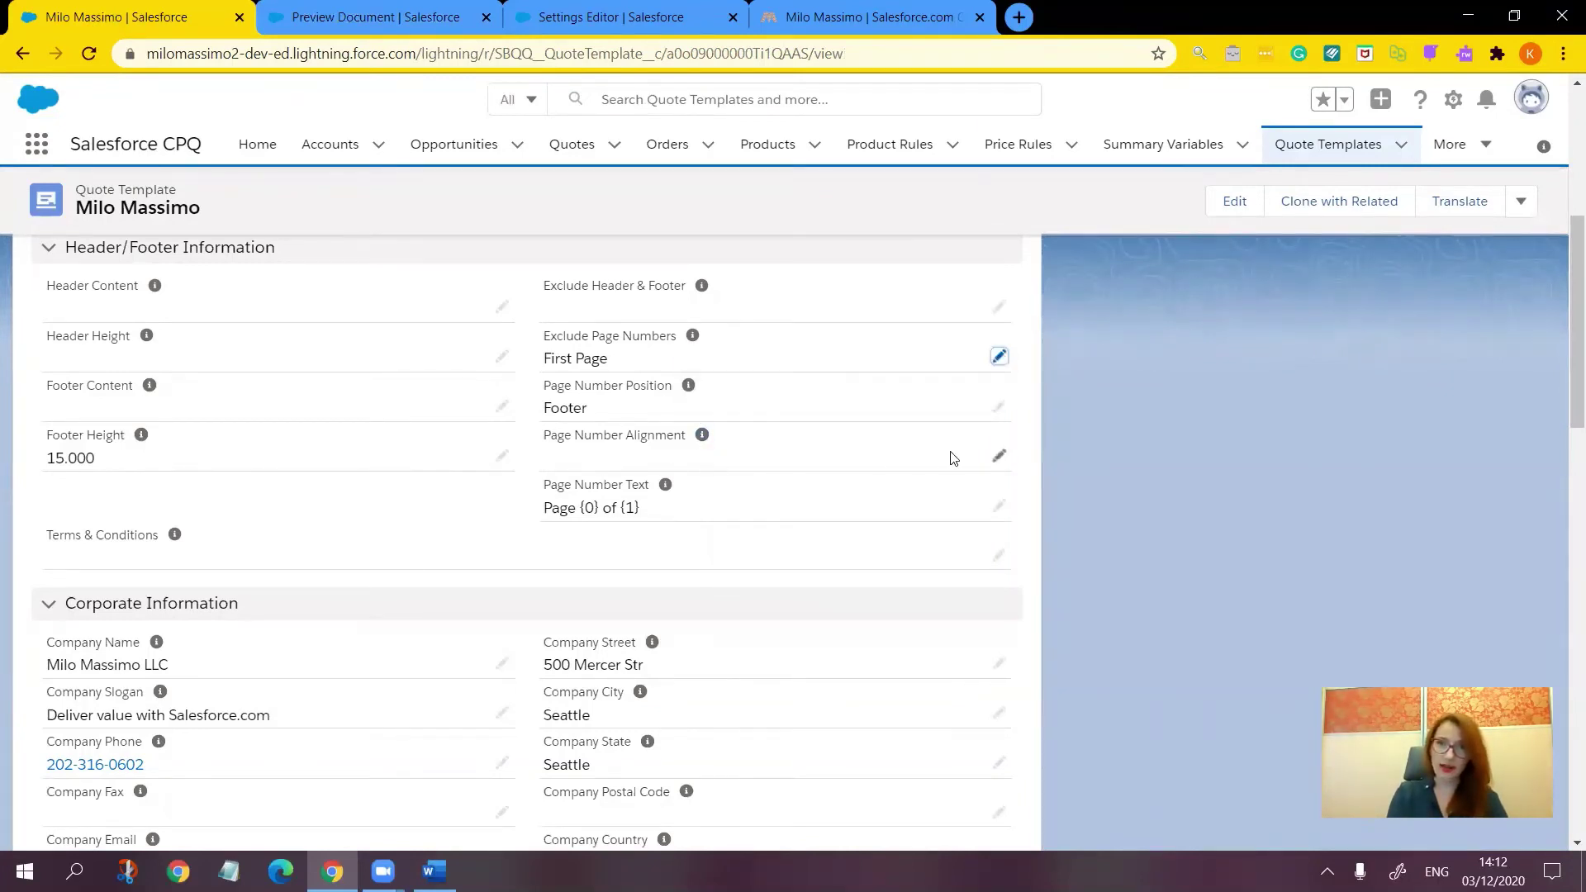
# Step: Check the Page Number Alignment options, leaving the alignment unchanged
pyautogui.click(1000, 462)
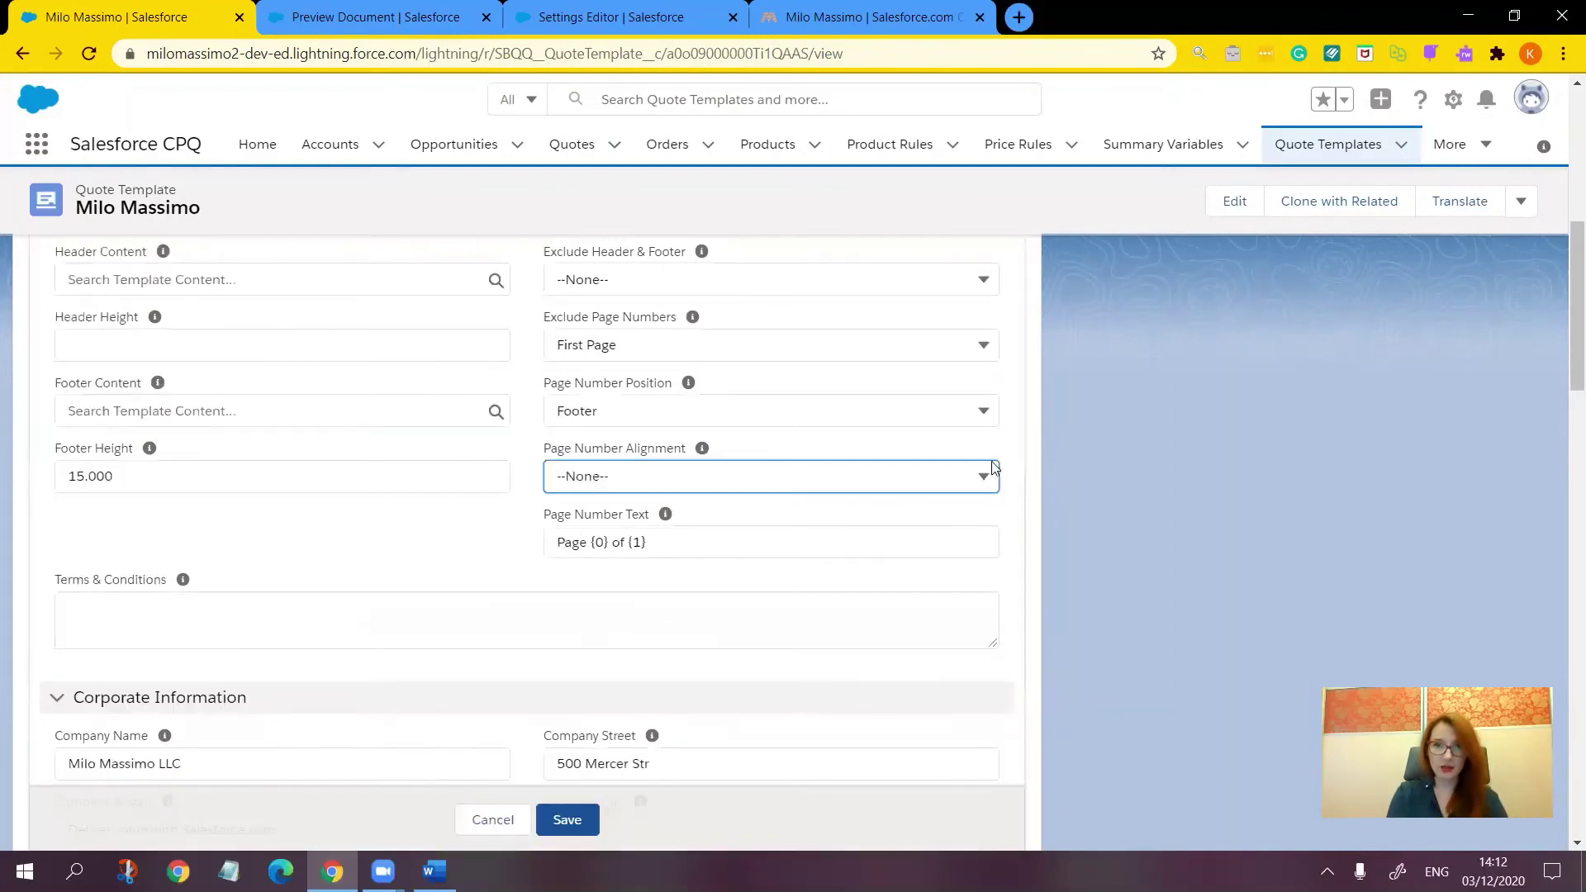
pyautogui.click(987, 477)
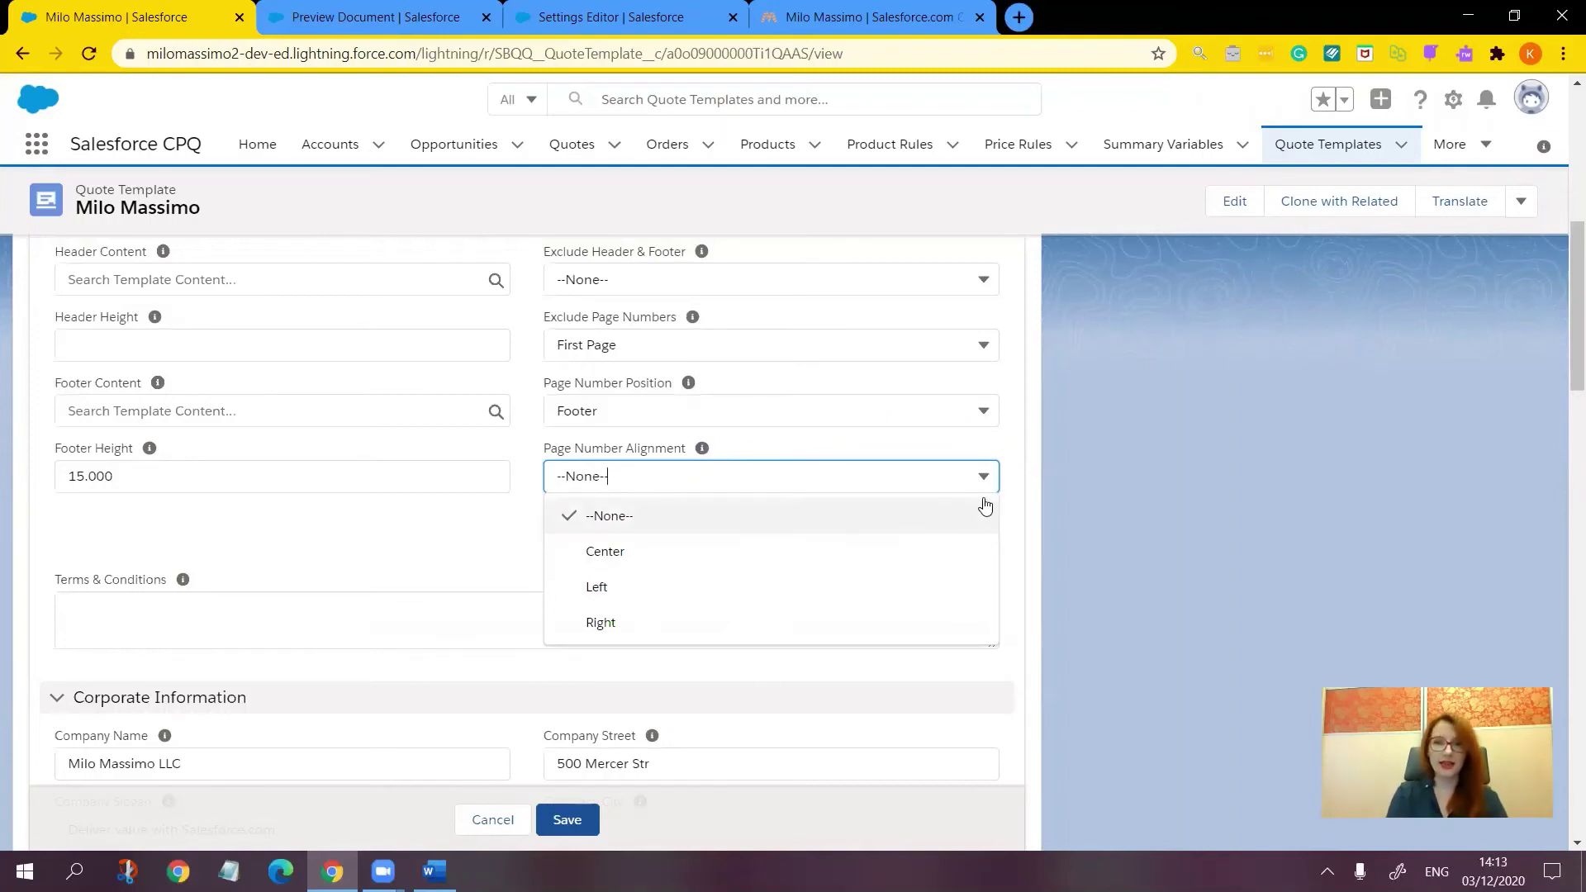
pyautogui.click(1021, 505)
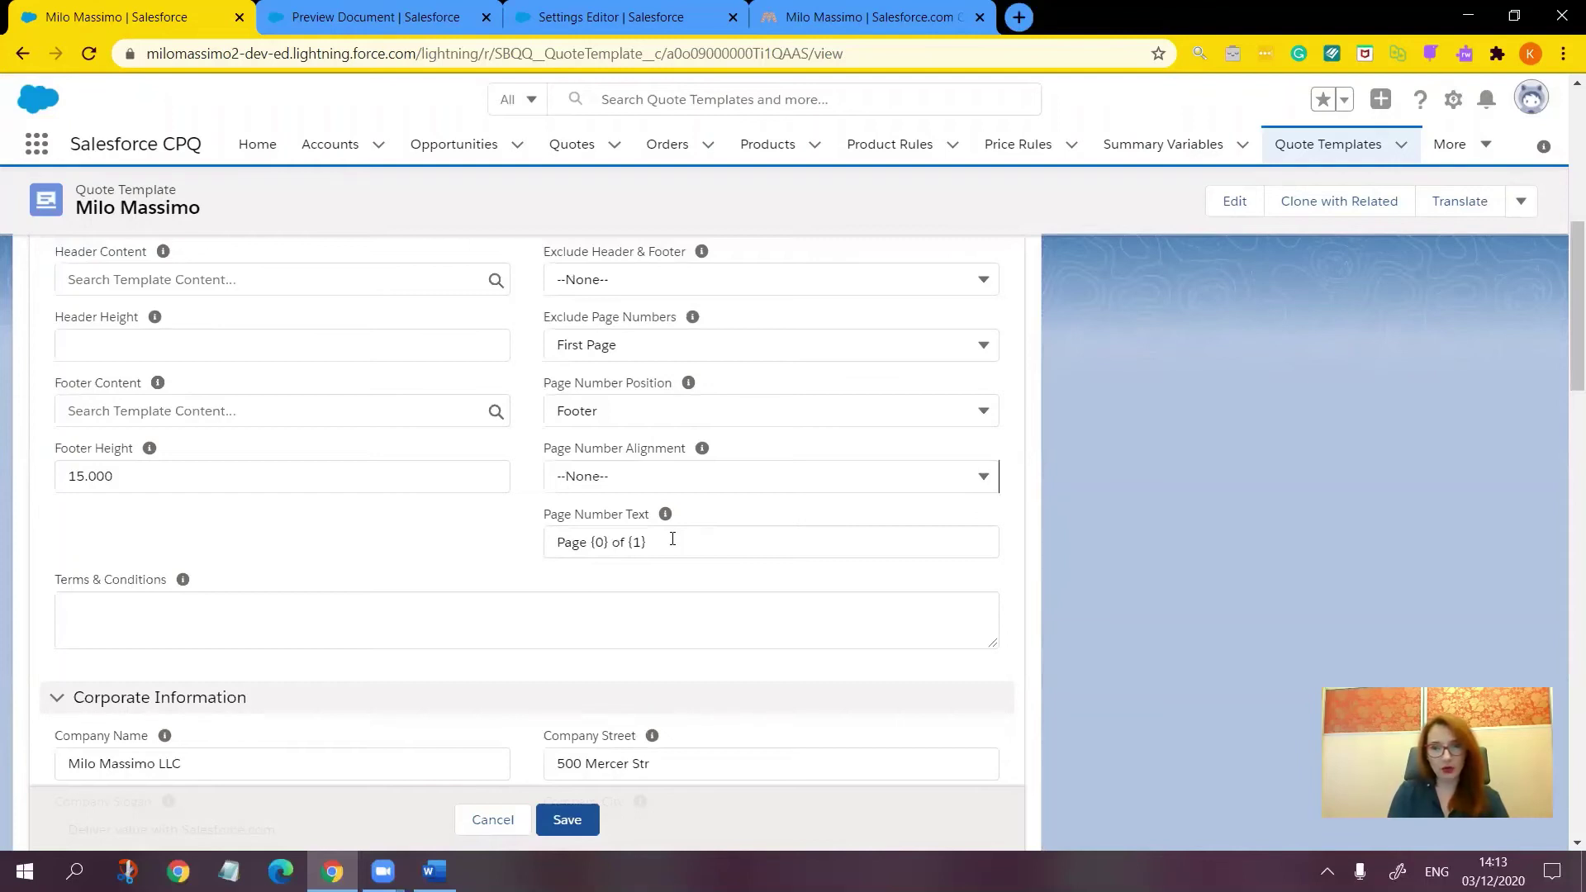
# Step: Cut the Page Number Text from 'Page {0} of {1}' down to '{0}'
pyautogui.click(598, 541)
pyautogui.moveTo(598, 540); pyautogui.dragTo(611, 543)
pyautogui.click(672, 574)
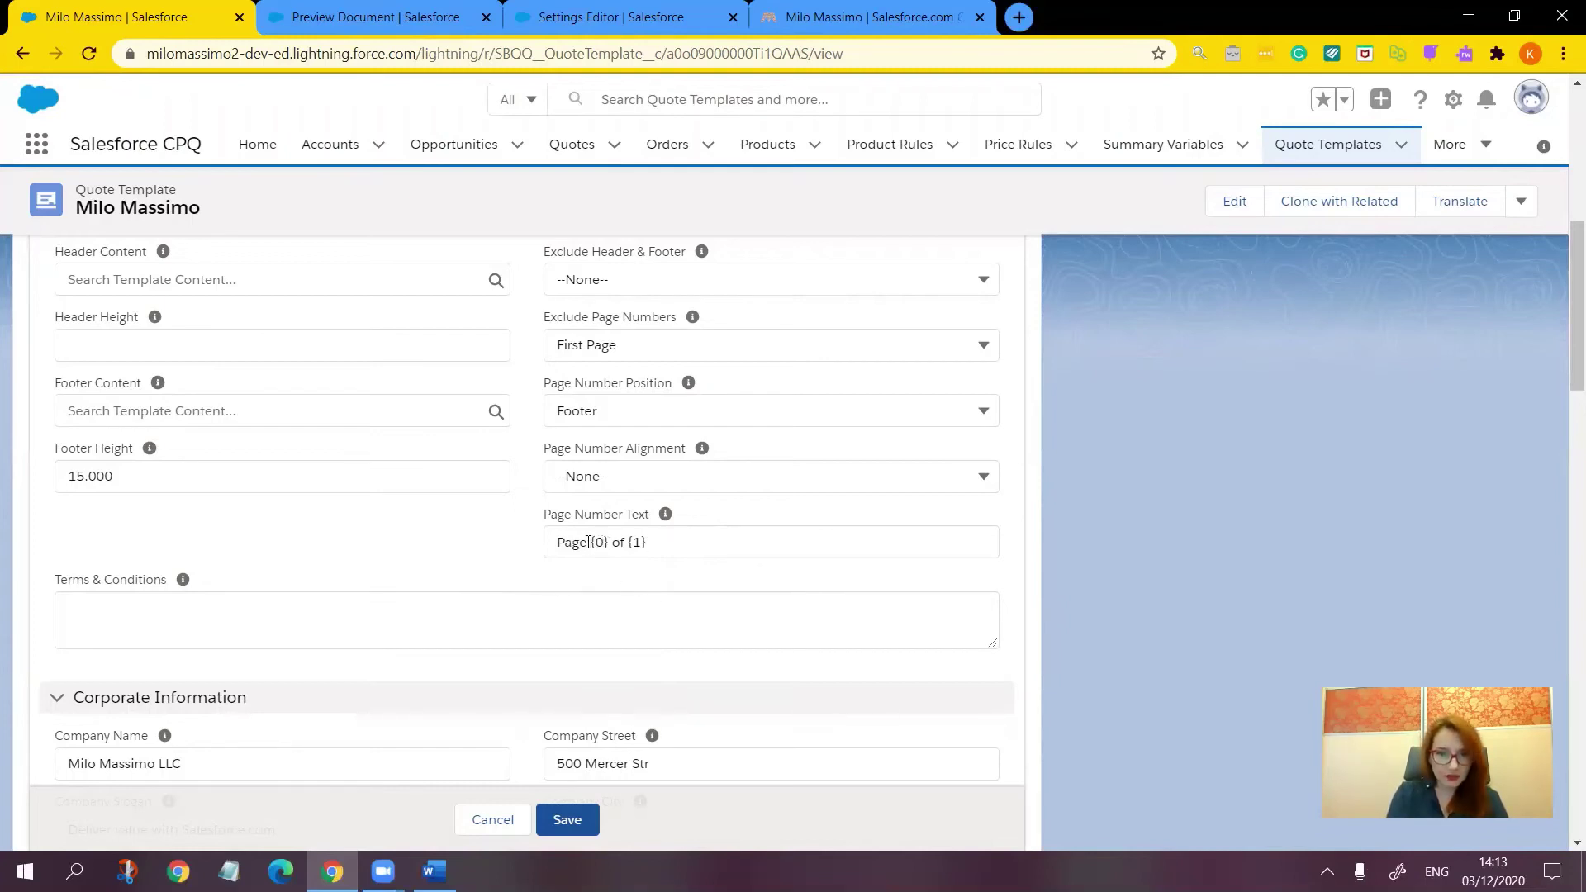
pyautogui.moveTo(588, 542); pyautogui.dragTo(532, 541)
pyautogui.press('BackSpace')
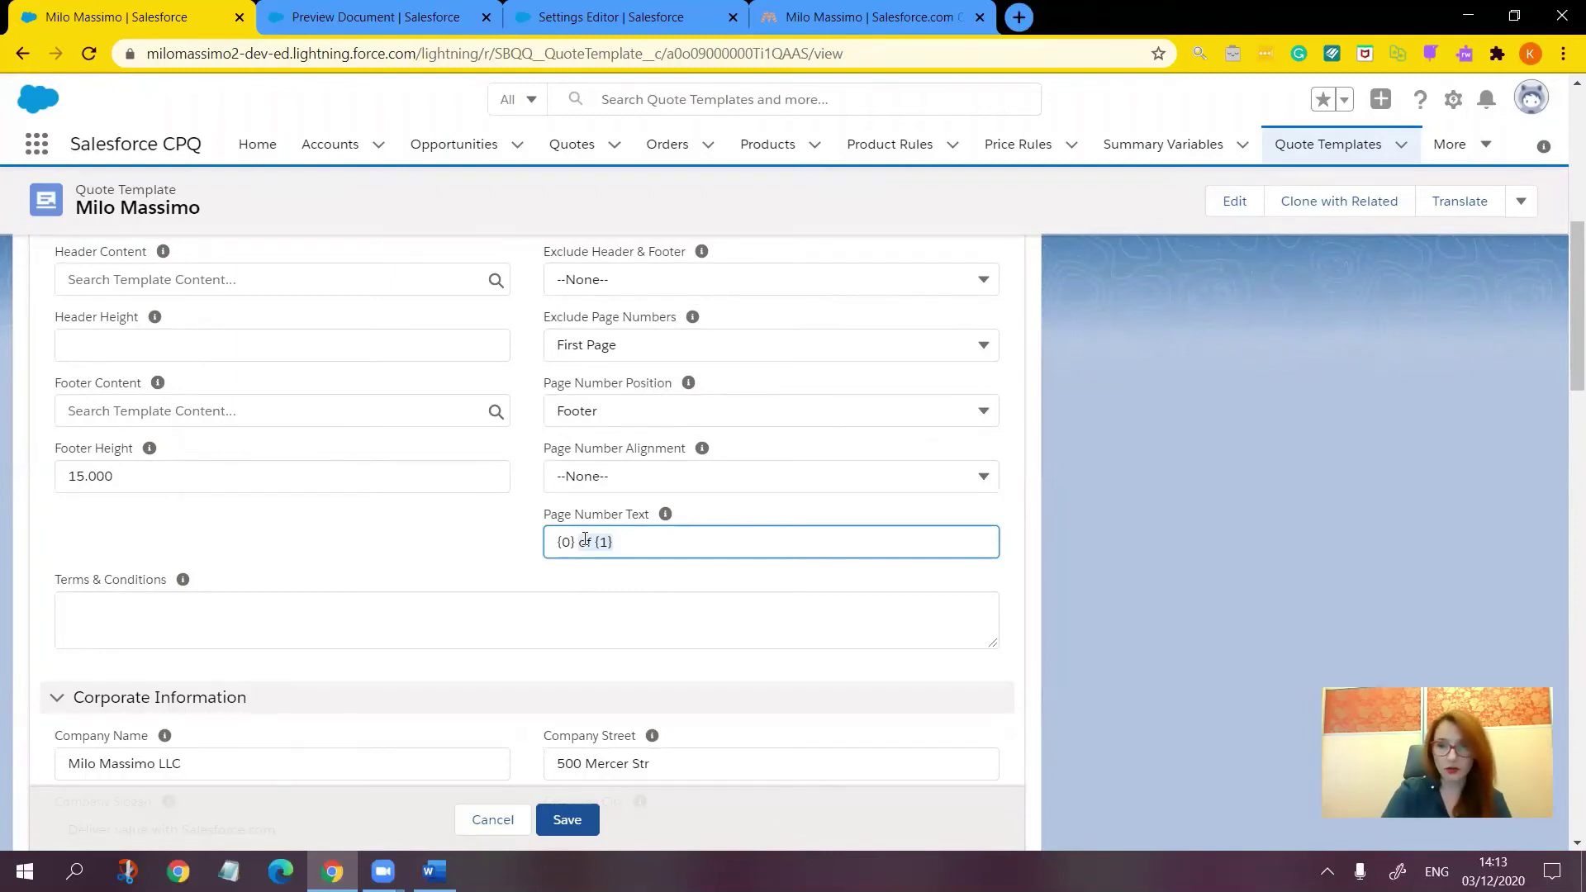
pyautogui.press('BackSpace')
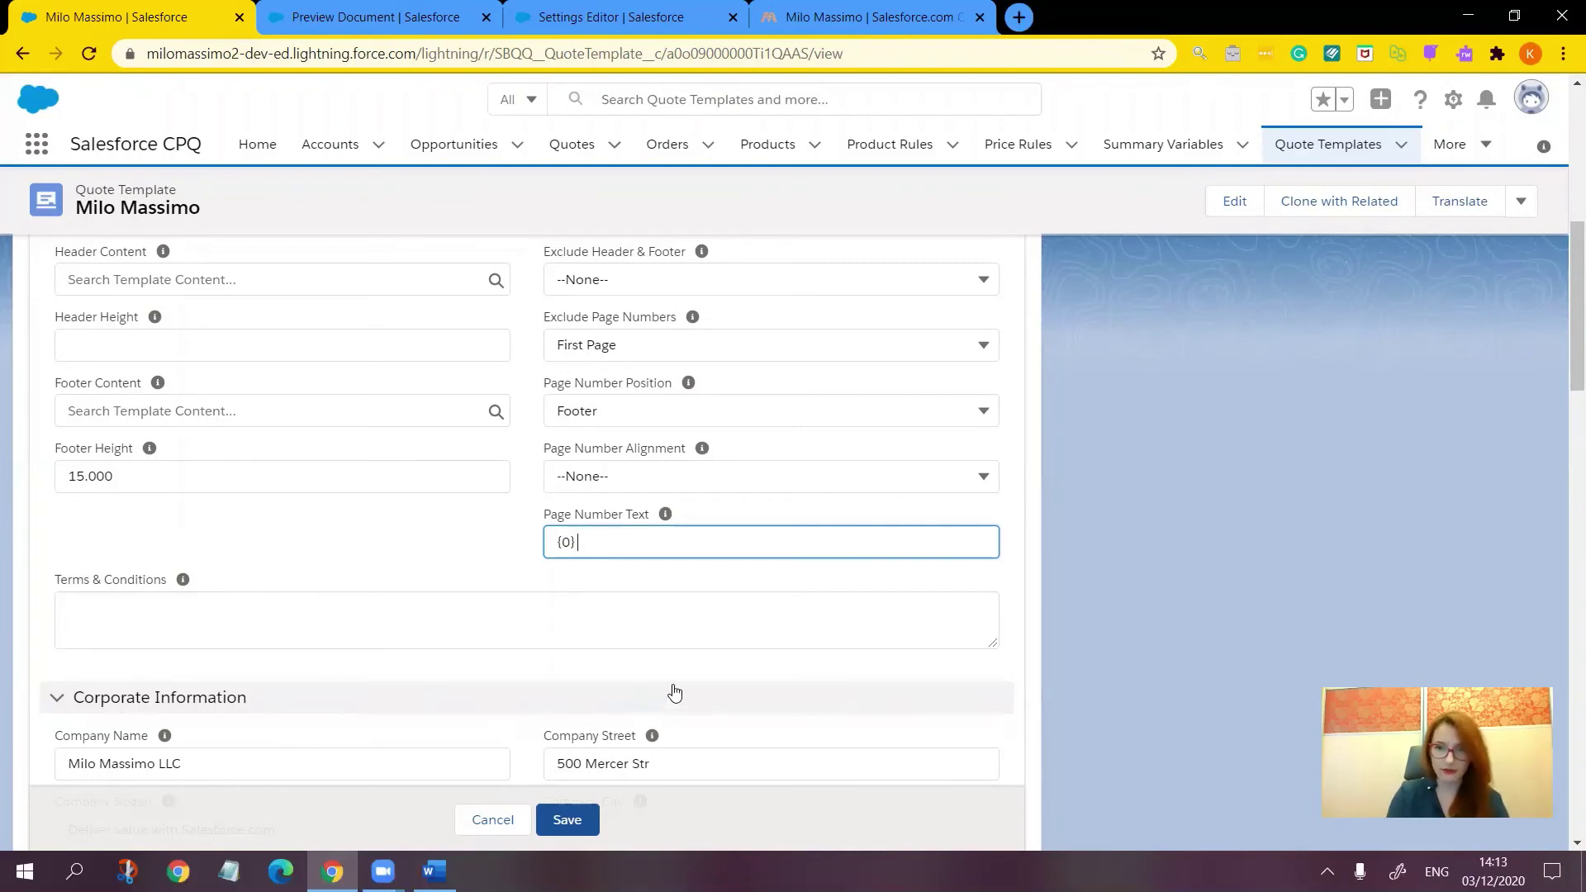
# Step: Save the new page number text and regenerate Q-00022's PDF, whose footer now reads just '1'
pyautogui.click(555, 820)
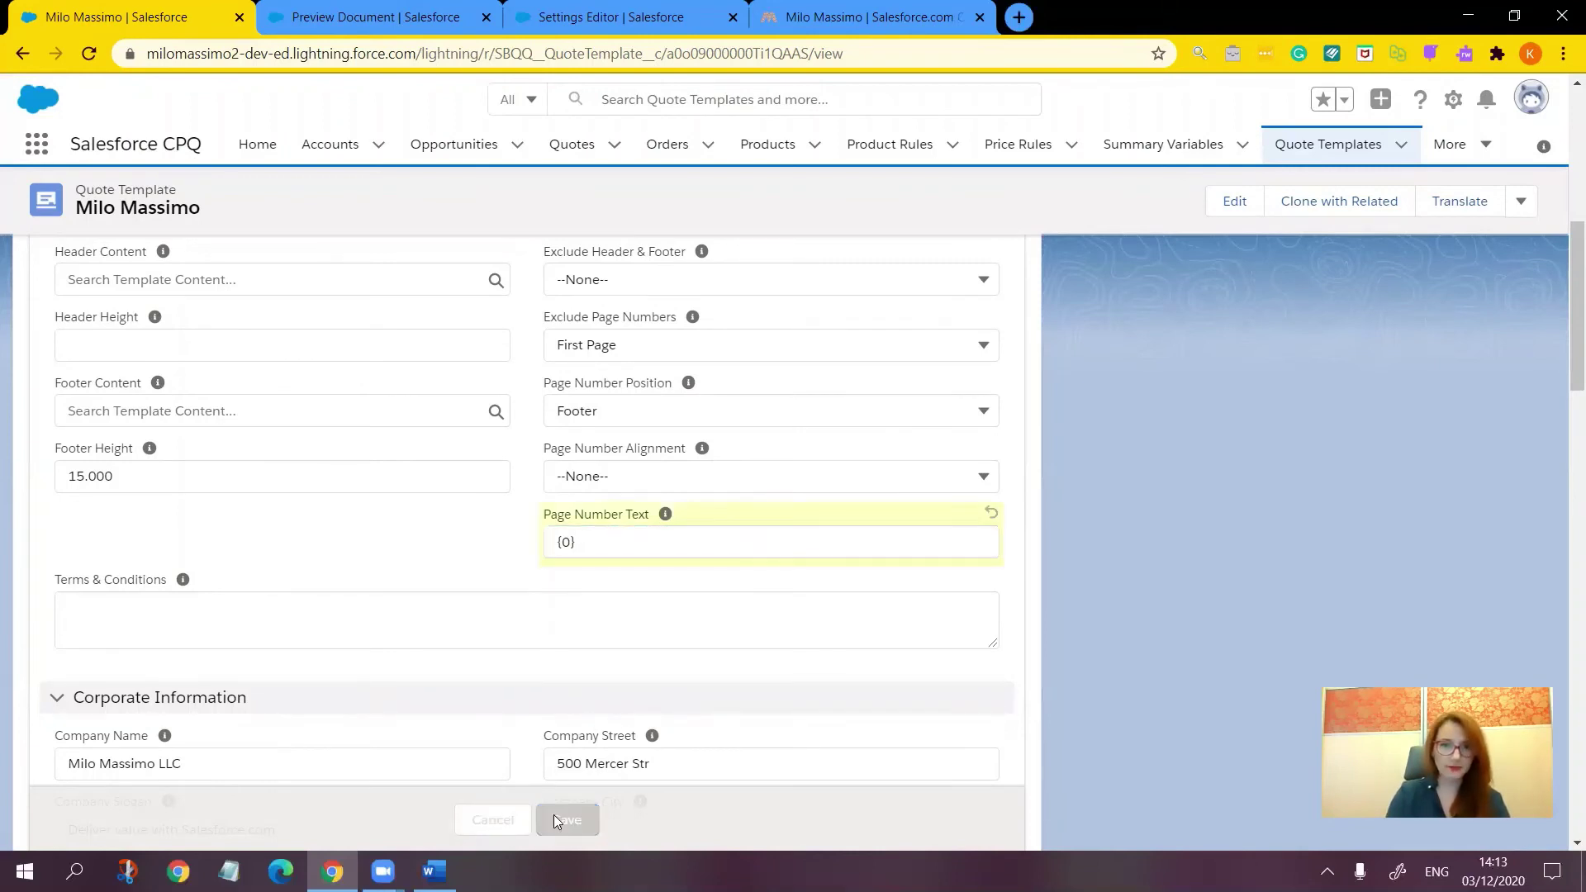
pyautogui.click(369, 23)
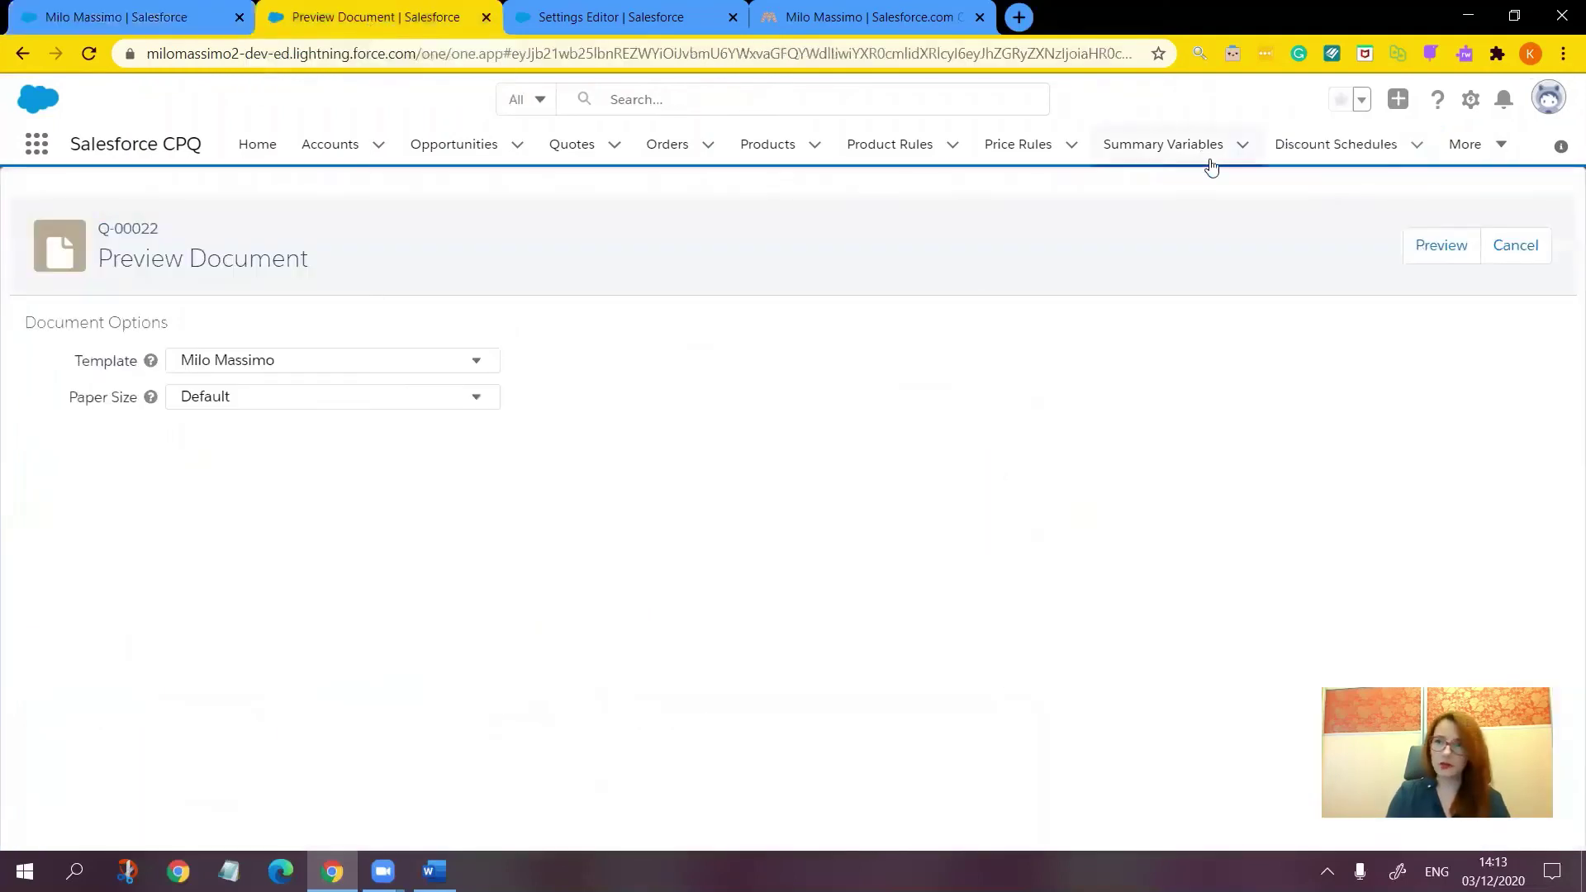
pyautogui.click(1470, 247)
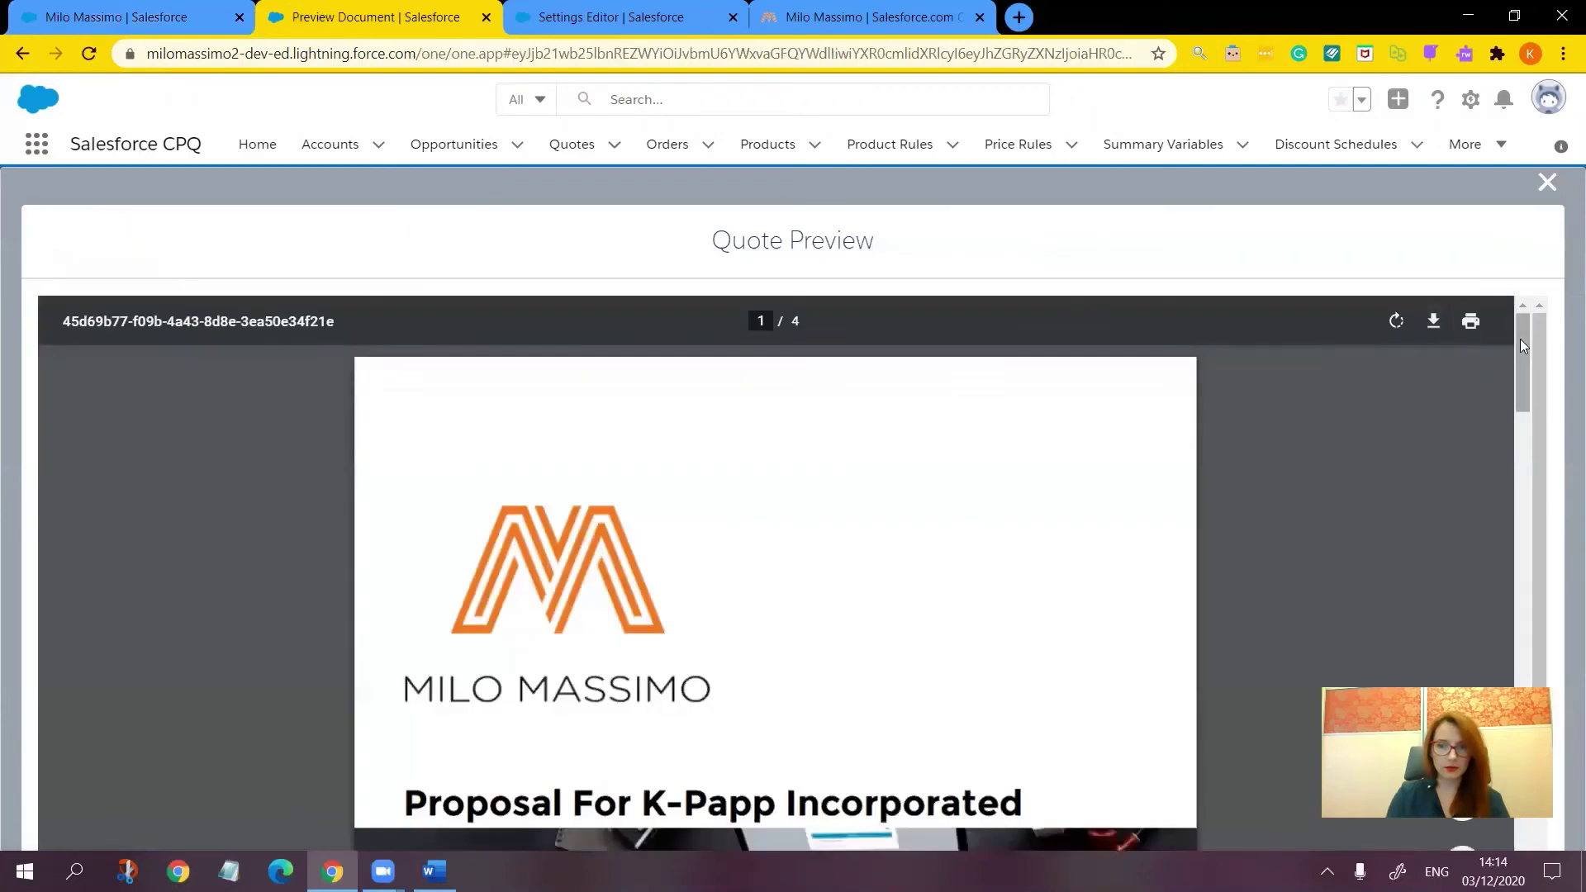
pyautogui.moveTo(1519, 344); pyautogui.dragTo(1533, 606)
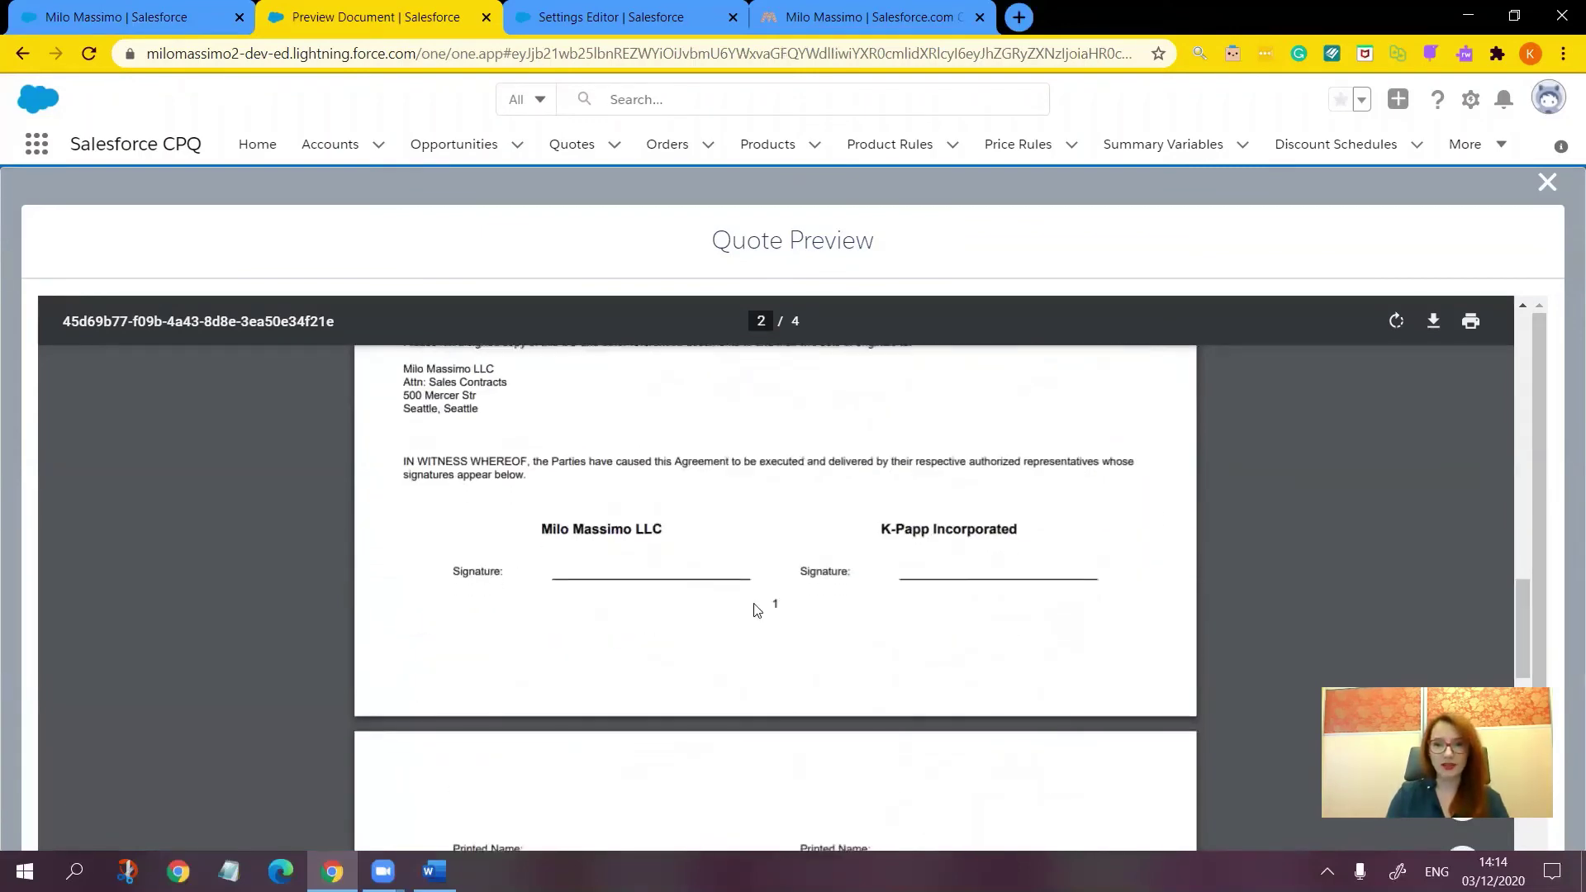
# Step: Close the quote preview and list the Paper Size options: Default, Letter, Legal and A4
pyautogui.click(1547, 184)
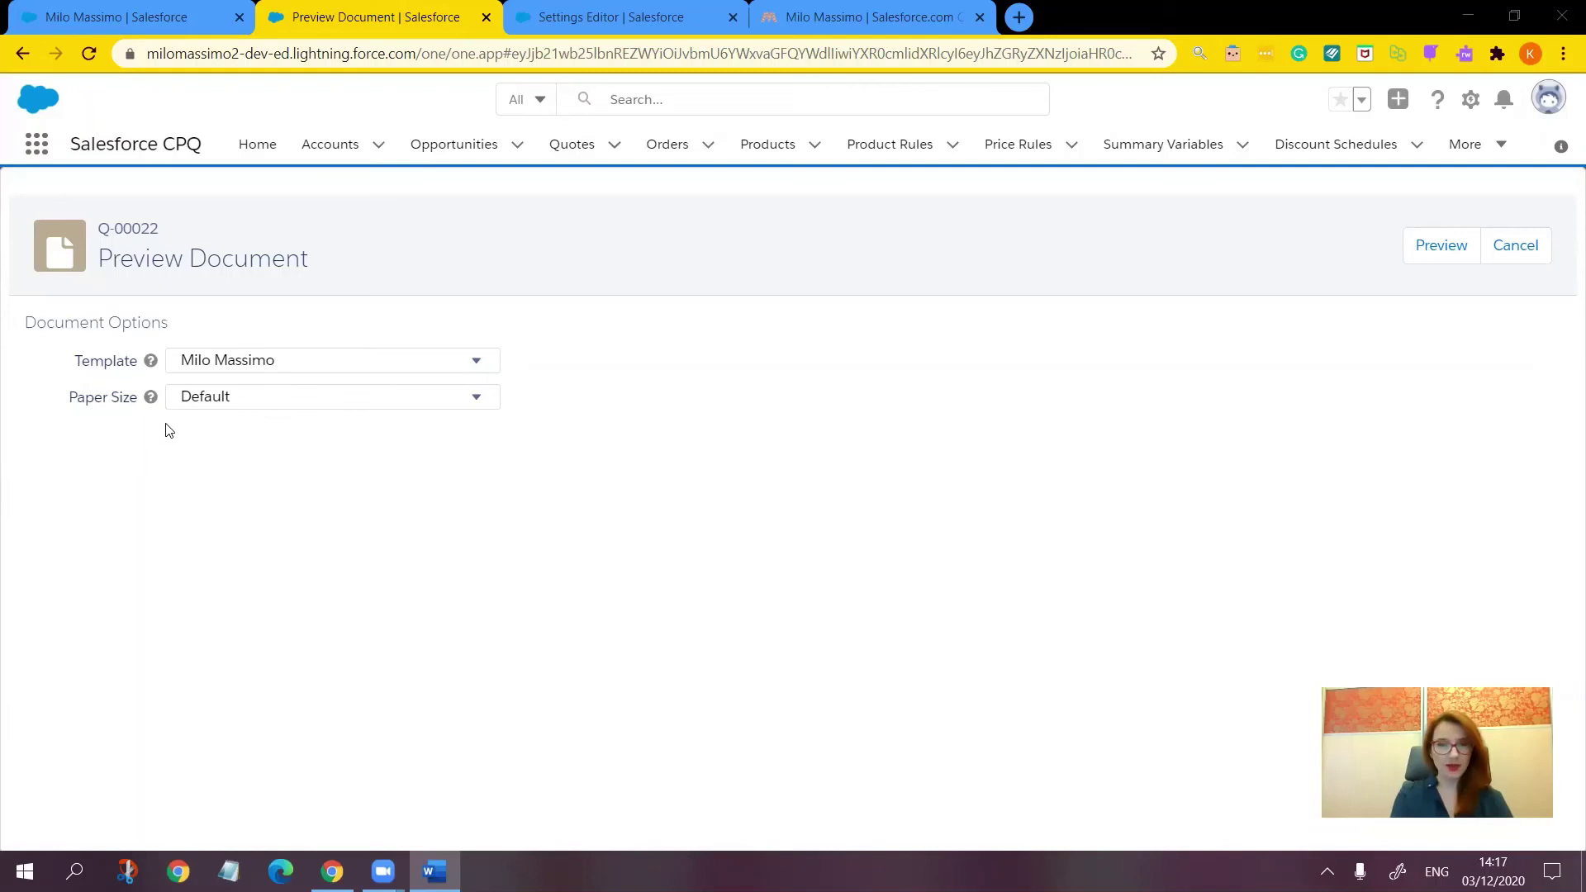
pyautogui.click(481, 402)
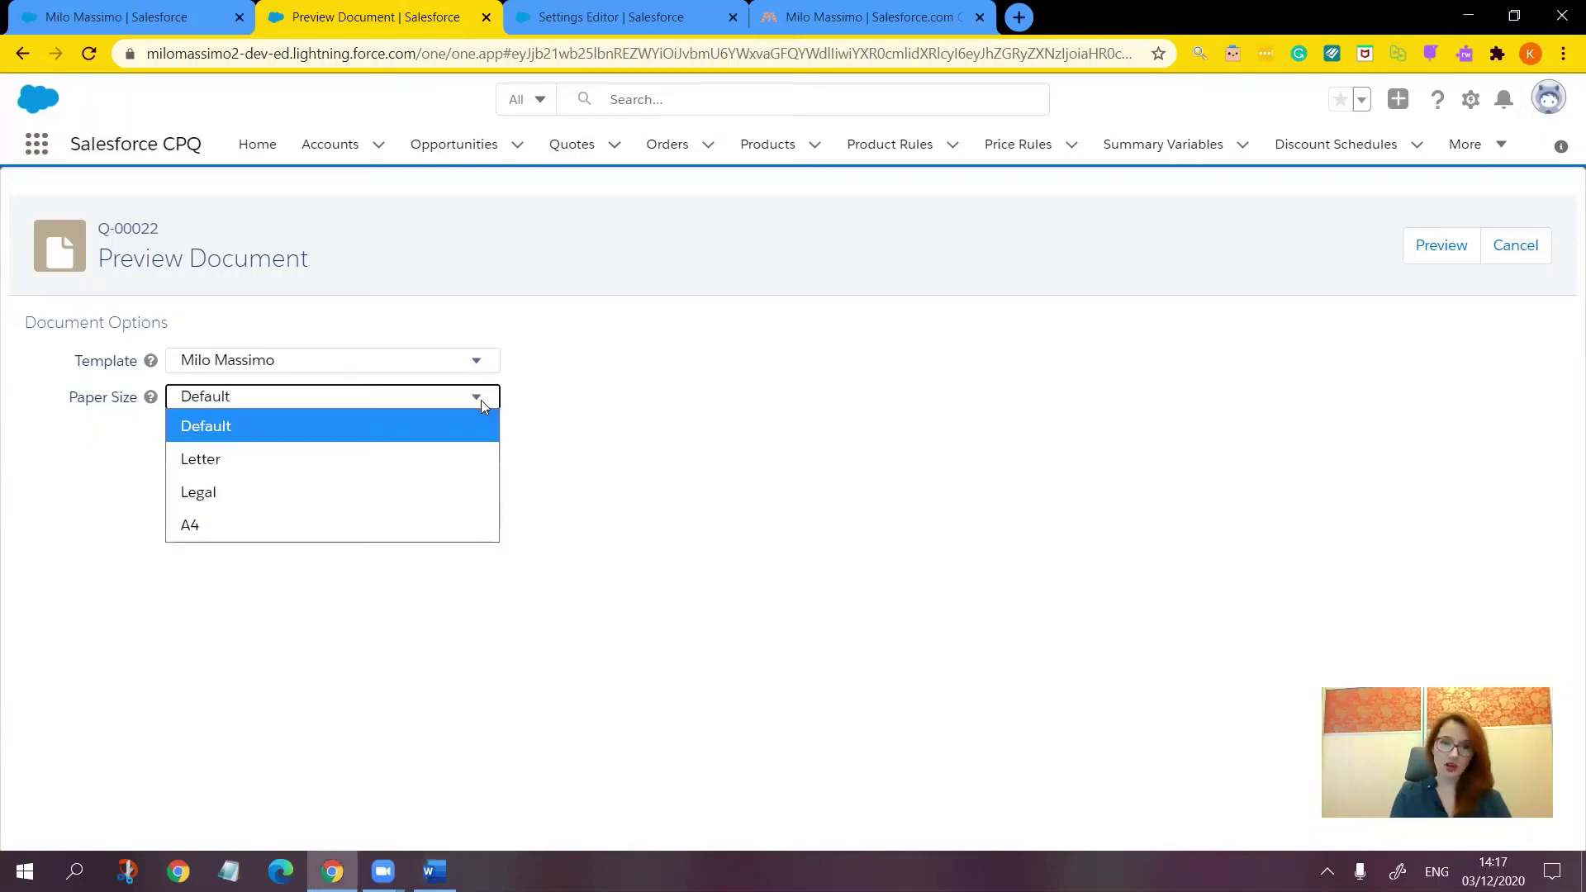